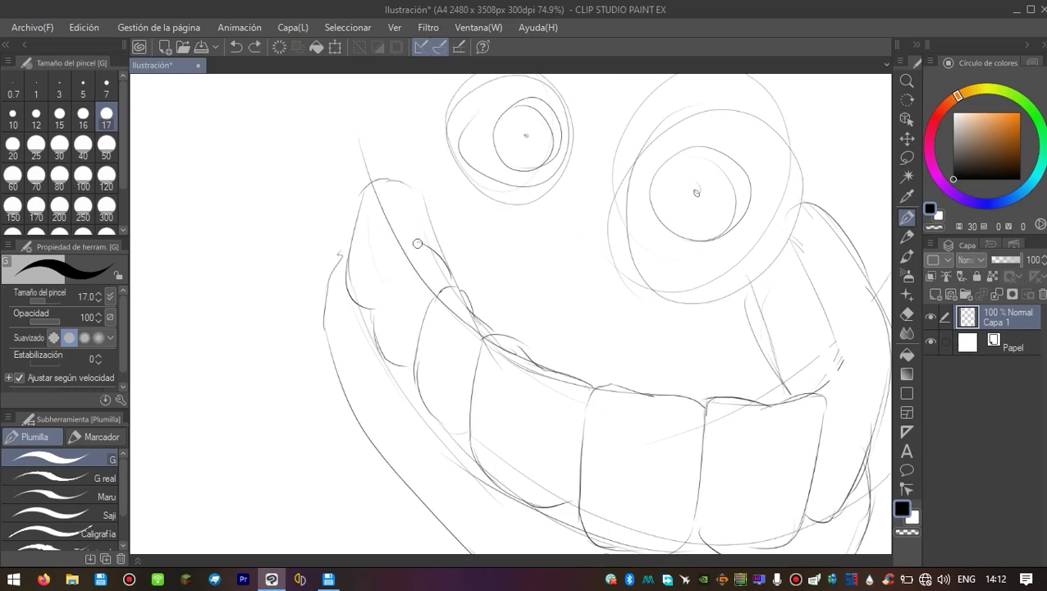
# Sketch the small, bumpy rear molars at the left end of the lower row of teeth.
pyautogui.moveTo(422, 237); pyautogui.dragTo(407, 225)
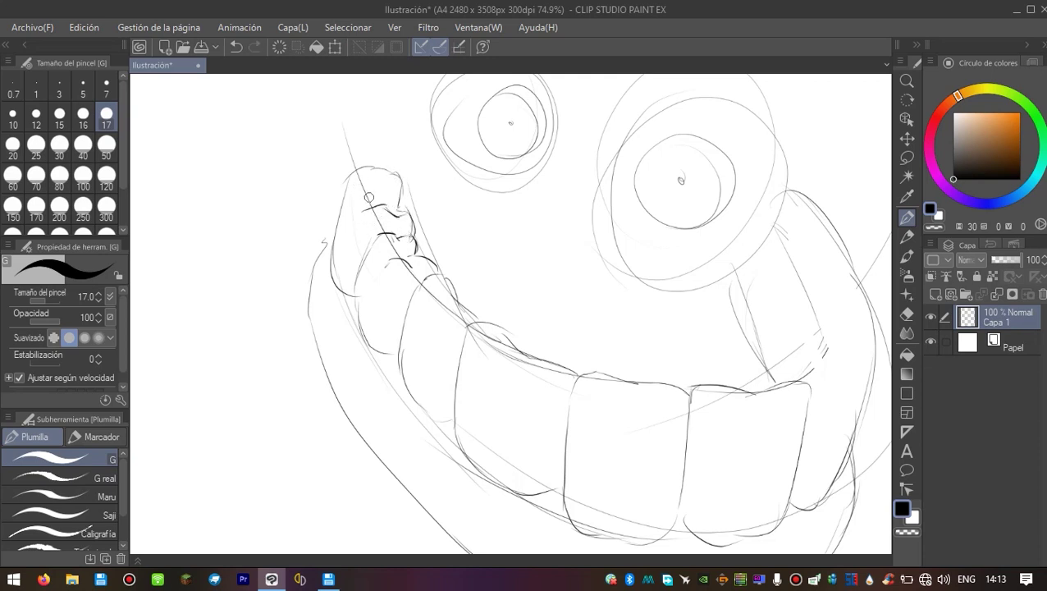
pyautogui.moveTo(363, 202); pyautogui.dragTo(389, 195)
# Sketch the rear molars and inner gum curves at the right end of the lower jaw, and erase stray construction lines there.
pyautogui.scroll(-3, 337, 280)
pyautogui.scroll(2, 640, 414)
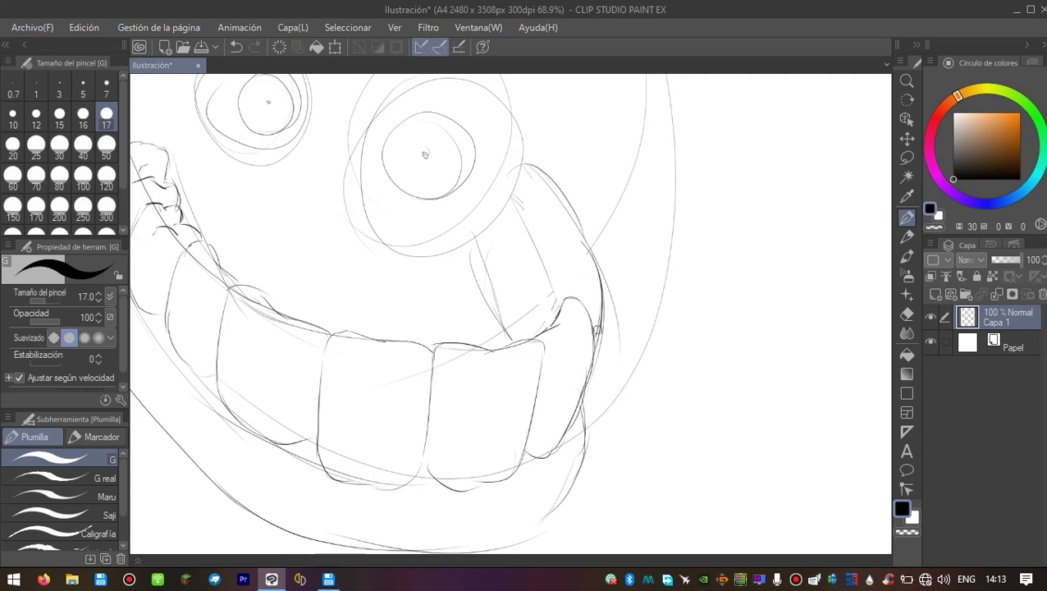
pyautogui.moveTo(596, 332); pyautogui.dragTo(582, 370)
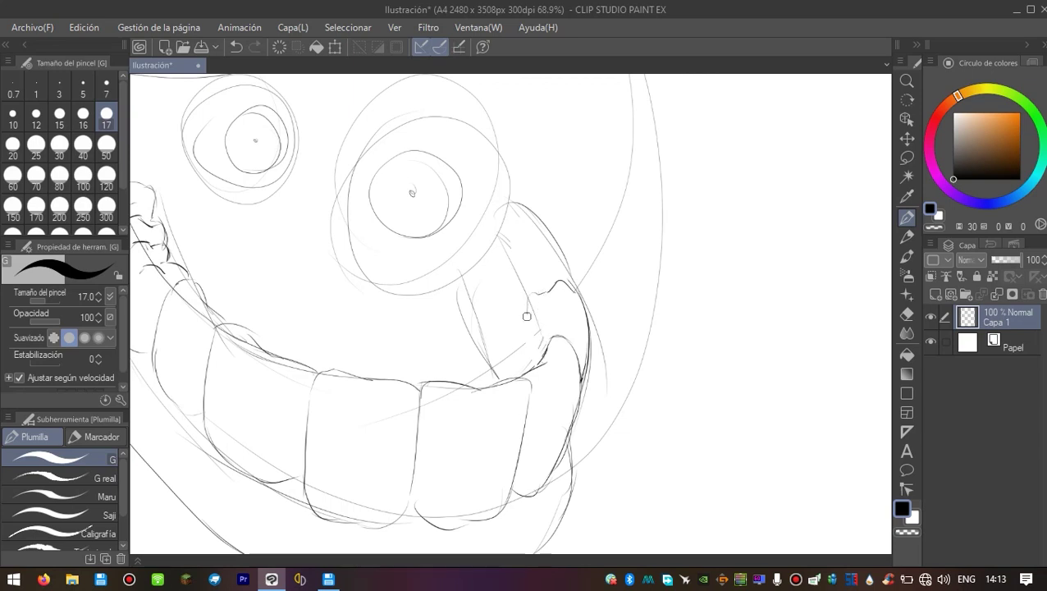
pyautogui.moveTo(507, 371); pyautogui.dragTo(499, 376)
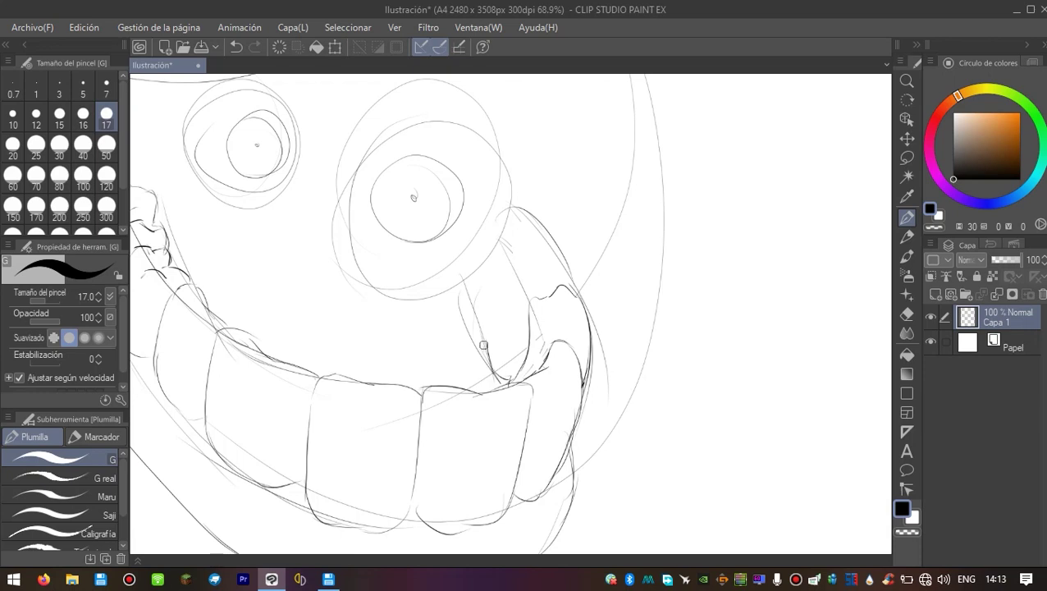
pyautogui.scroll(1, 490, 328)
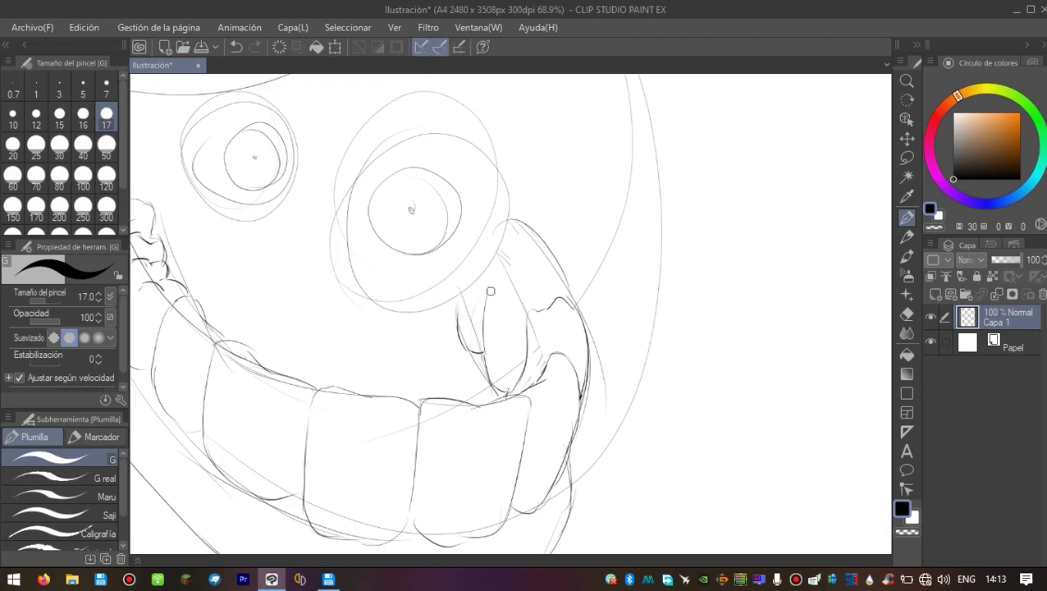
pyautogui.press('e')
pyautogui.moveTo(540, 328)
pyautogui.mouseDown()
pyautogui.moveTo(496, 346)
pyautogui.moveTo(502, 373)
pyautogui.moveTo(517, 303)
pyautogui.mouseUp()
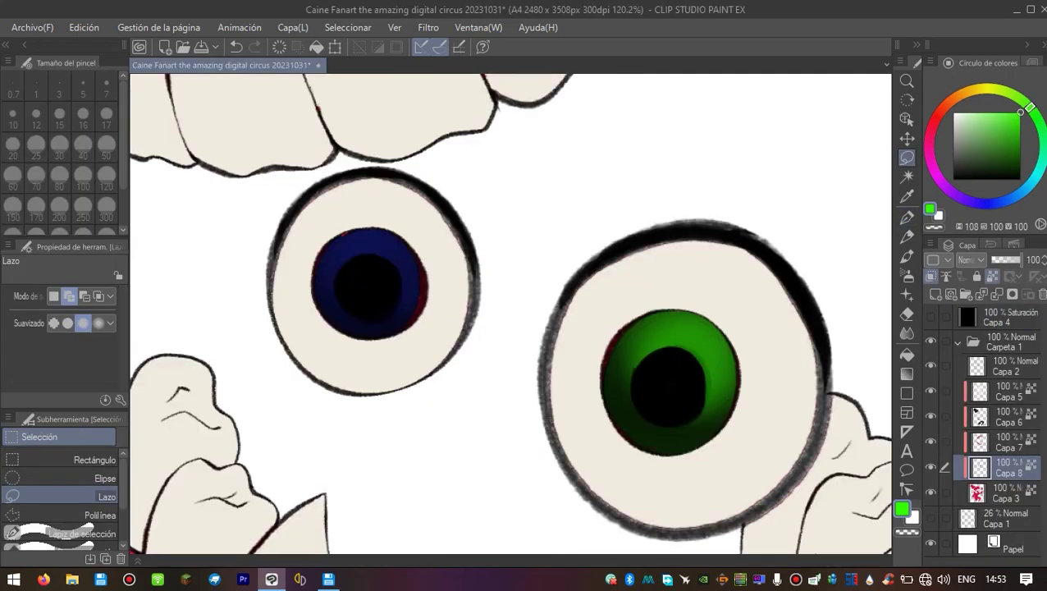
# Lasso the dark blue eye's pupil and airbrush bright blue light onto the surrounding iris at brush size 120.
pyautogui.moveTo(392, 310)
pyautogui.mouseDown()
pyautogui.moveTo(341, 273)
pyautogui.moveTo(359, 259)
pyautogui.moveTo(393, 299)
pyautogui.mouseUp()
pyautogui.hotkey('ctrl', 'z')
pyautogui.moveTo(357, 256); pyautogui.dragTo(364, 255)
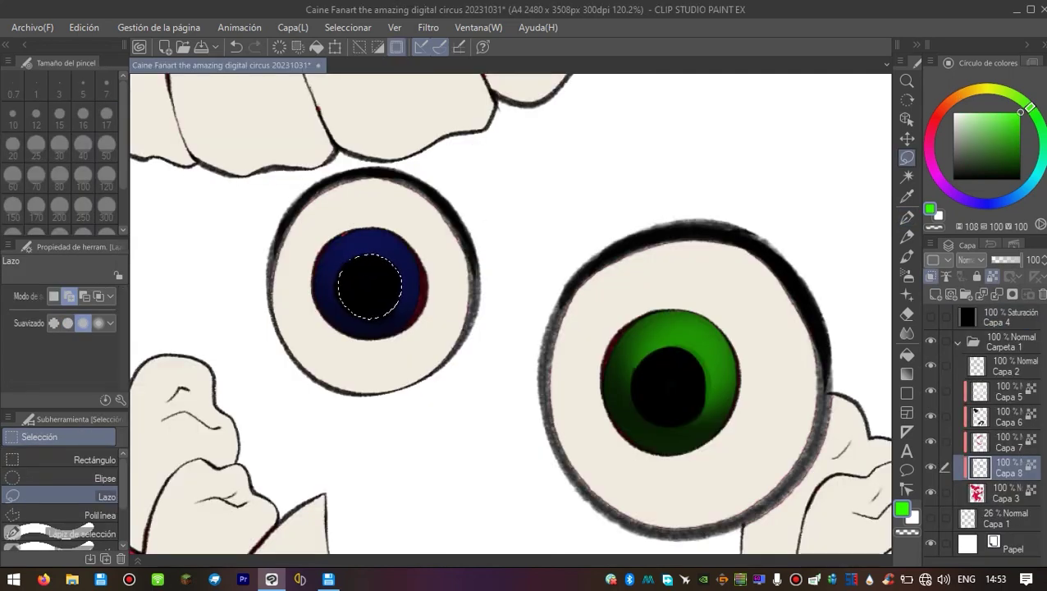
pyautogui.press('b')
pyautogui.scroll(-1, 416, 175)
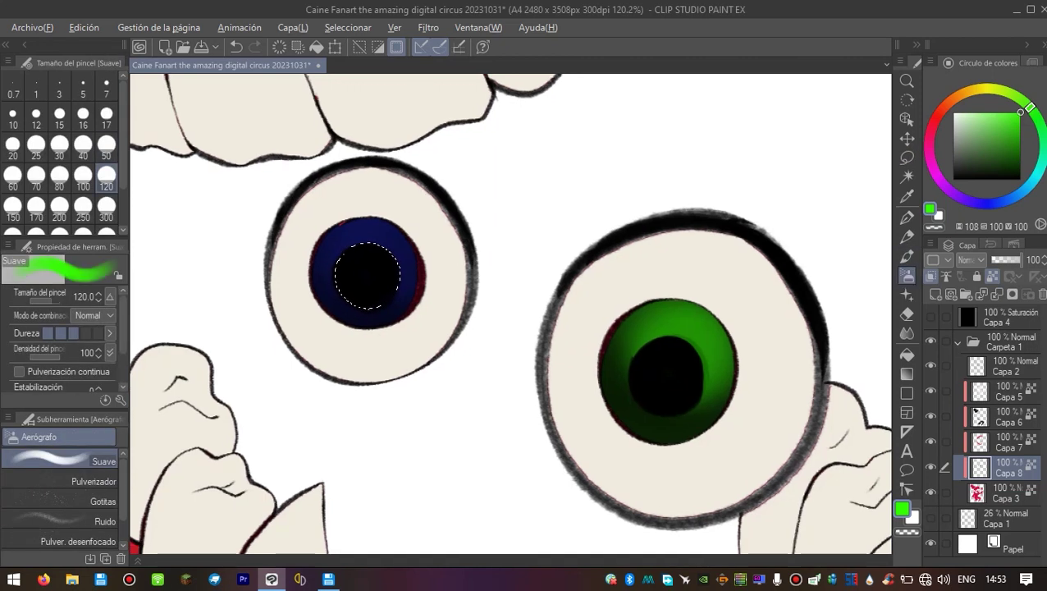
pyautogui.click(1014, 197)
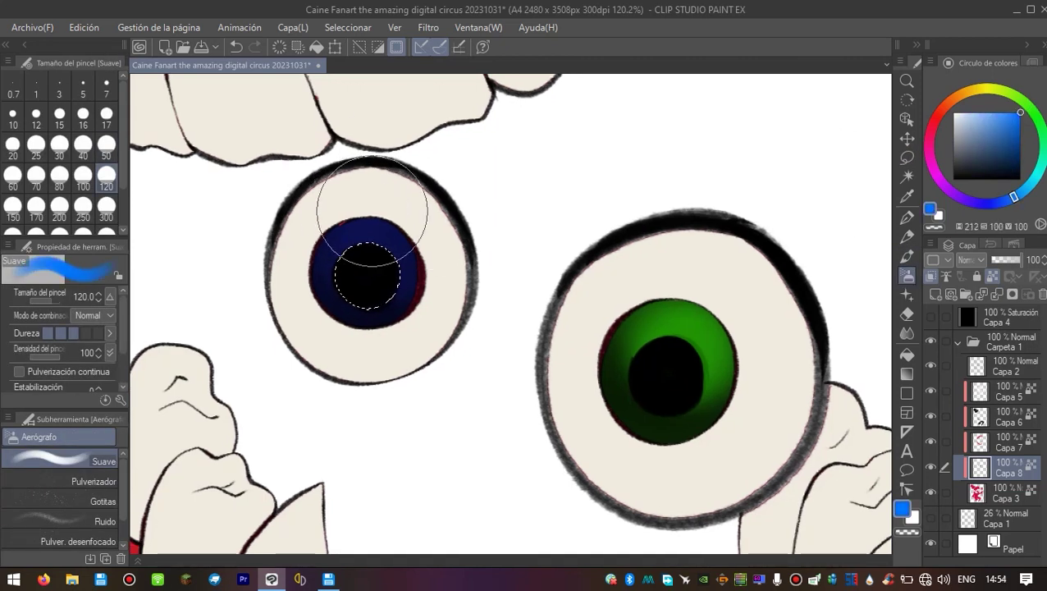
pyautogui.scroll(-5, 370, 271)
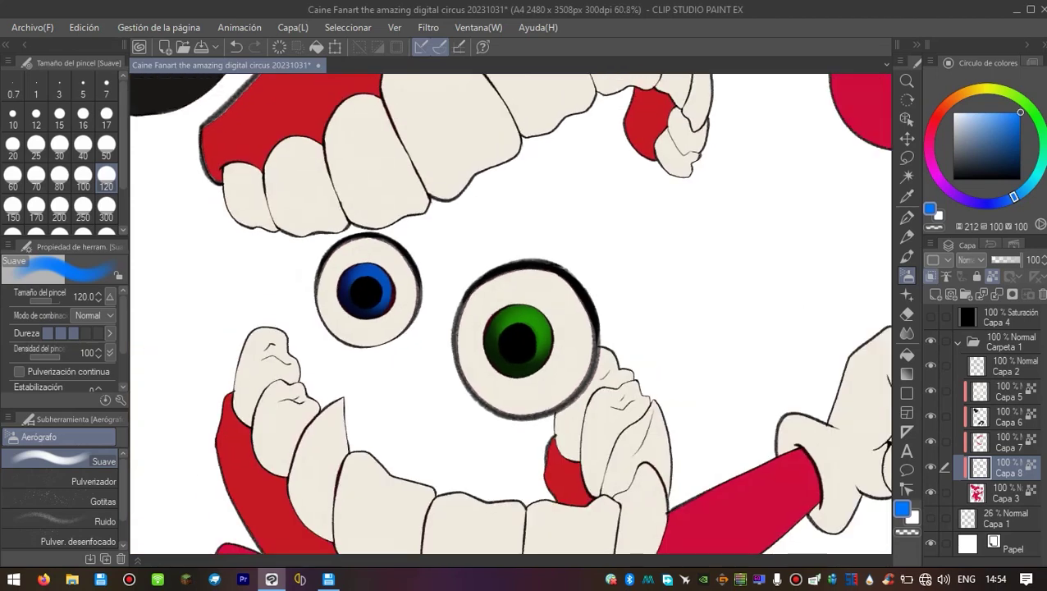
# Airbrush cyan light onto the blue iris at brush size 50 and clear the pupil selection.
pyautogui.scroll(5, 502, 152)
pyautogui.click(1037, 175)
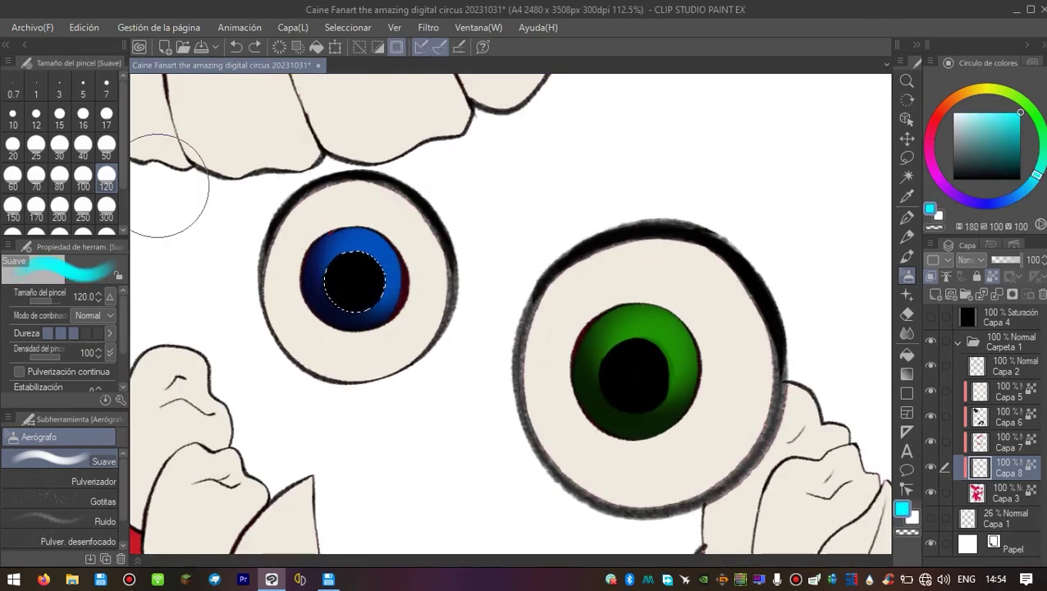
pyautogui.click(106, 148)
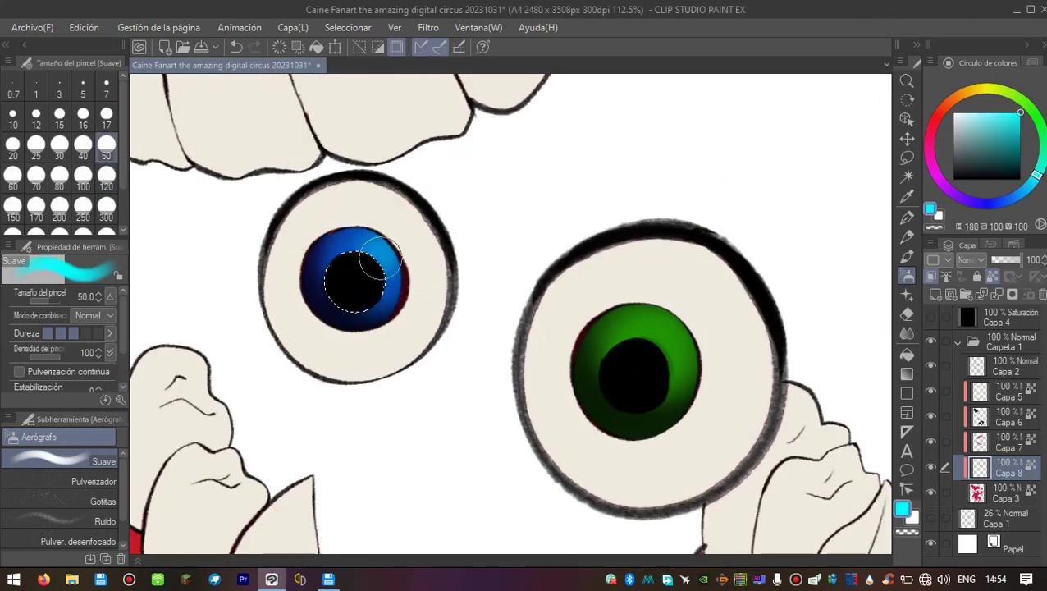
pyautogui.scroll(-5, 342, 292)
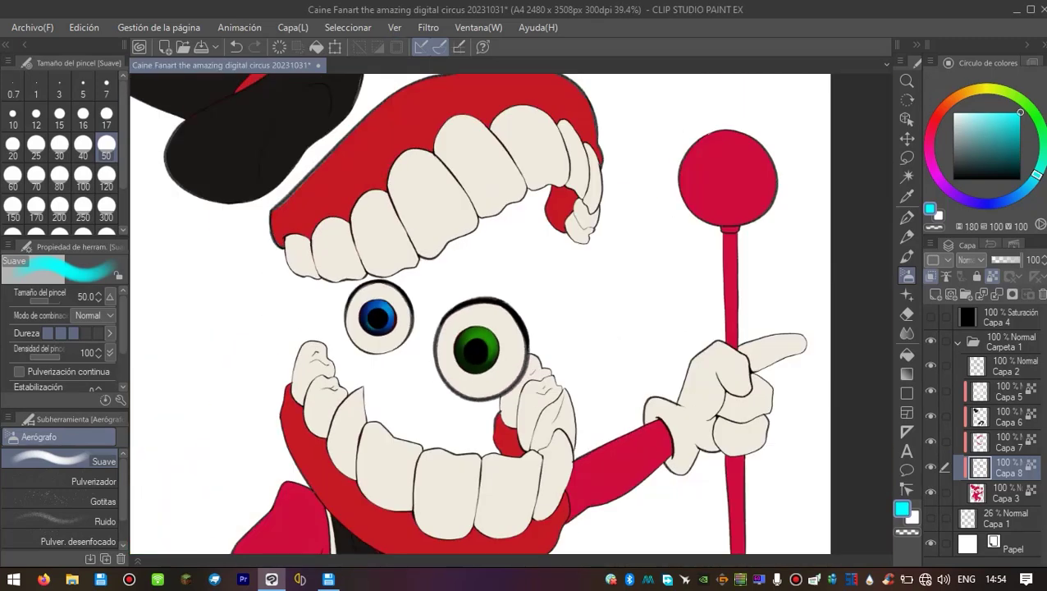
pyautogui.scroll(5, 352, 296)
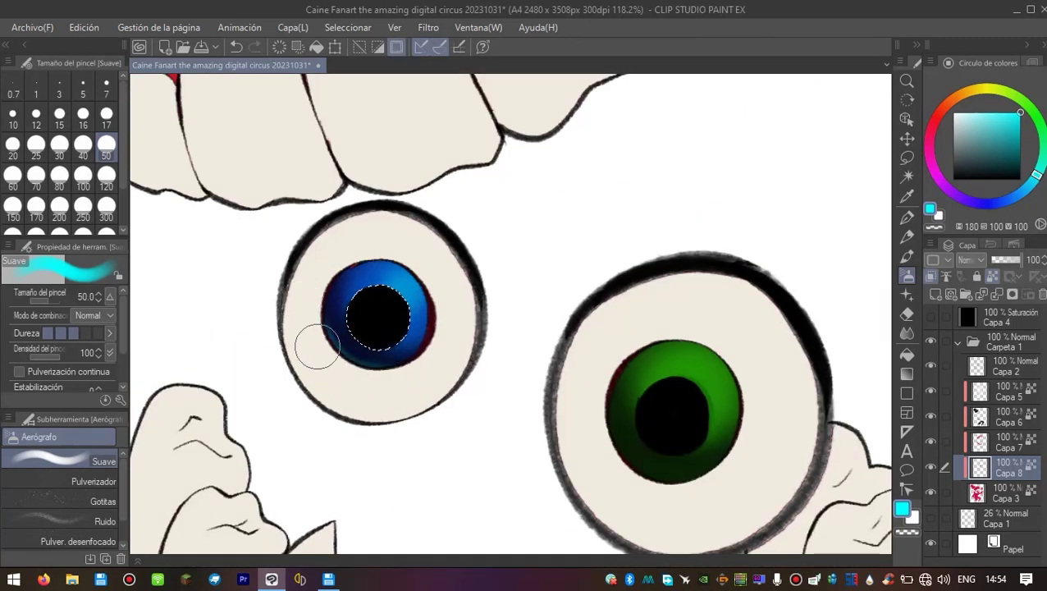
pyautogui.scroll(-5, 362, 351)
pyautogui.hotkey('ctrl', 'd')
# Airbrush brighter green light onto the upper part of the green iris with the soft brush at size 50.
pyautogui.scroll(7, 505, 352)
pyautogui.moveTo(353, 274); pyautogui.dragTo(331, 260)
pyautogui.keyDown('alt'); pyautogui.click(605, 254); pyautogui.keyUp('alt')
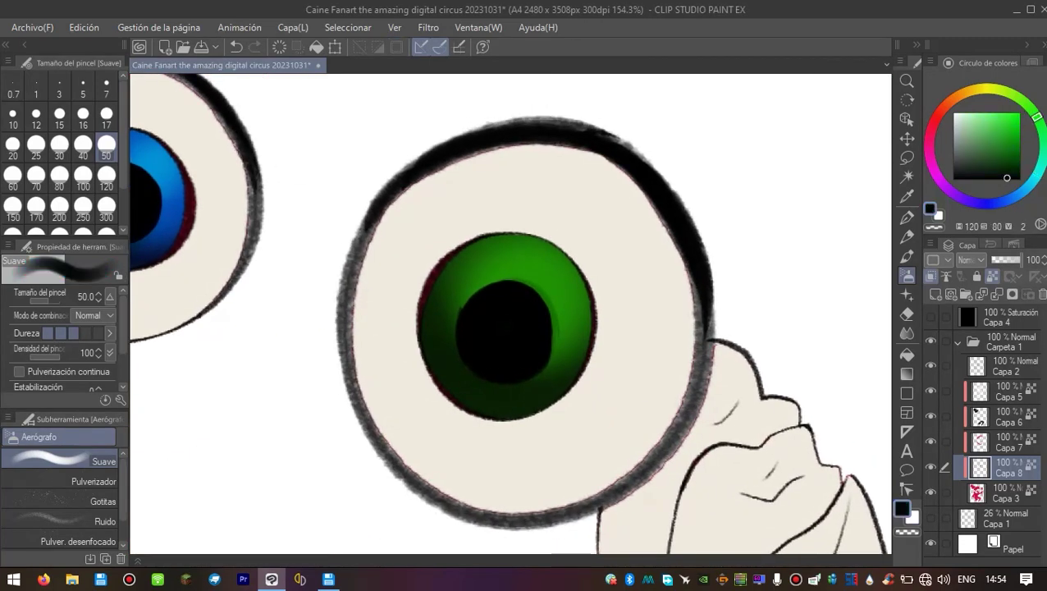
pyautogui.moveTo(574, 263); pyautogui.dragTo(519, 281)
pyautogui.scroll(-3, 519, 287)
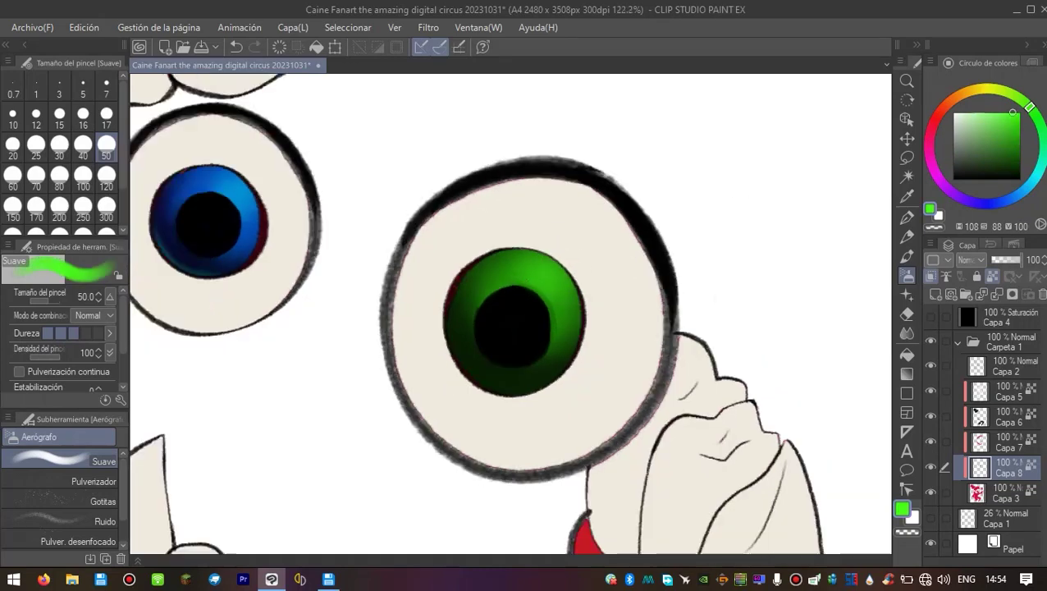
pyautogui.scroll(-3, 484, 369)
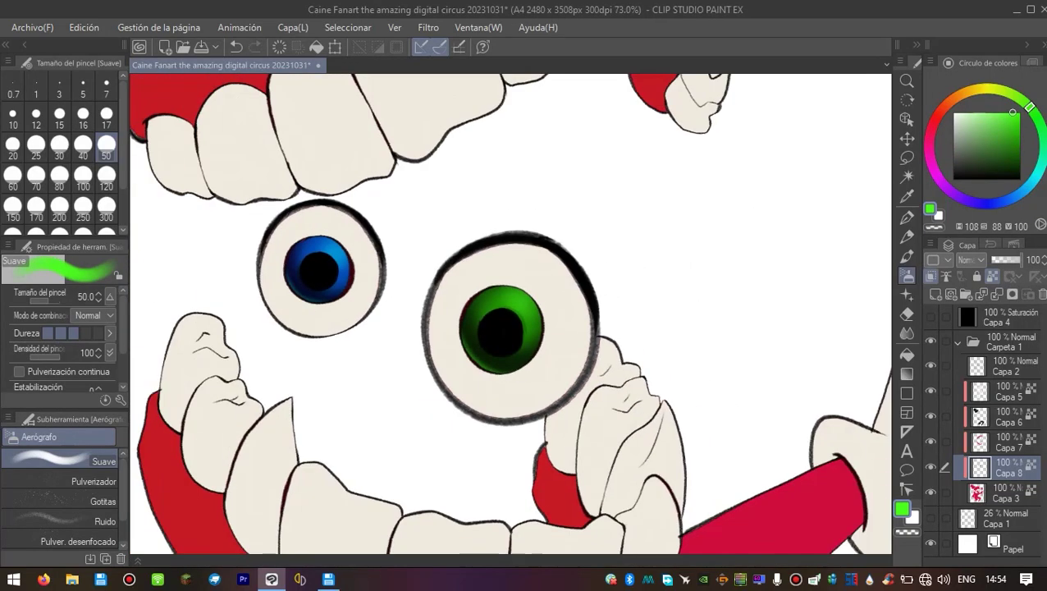
# Airbrush soft green and blue glows over the upper part of the matching pupils at size 120, sampling the iris colours.
pyautogui.scroll(3, 493, 345)
pyautogui.keyDown('alt'); pyautogui.click(472, 341); pyautogui.keyUp('alt')
pyautogui.scroll(2, 493, 345)
pyautogui.click(106, 175)
pyautogui.moveTo(509, 313)
pyautogui.mouseDown()
pyautogui.moveTo(496, 270)
pyautogui.moveTo(507, 267)
pyautogui.moveTo(743, 318)
pyautogui.mouseUp()
pyautogui.keyDown('alt'); pyautogui.click(521, 266); pyautogui.keyUp('alt')
pyautogui.keyDown('alt'); pyautogui.click(421, 263); pyautogui.keyUp('alt')
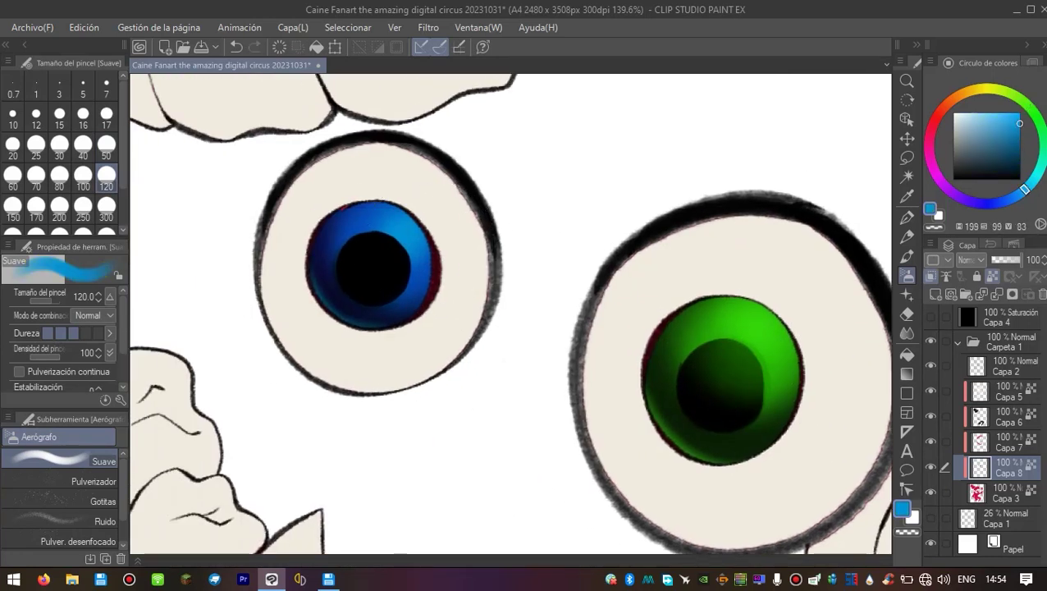
pyautogui.scroll(-3, 427, 199)
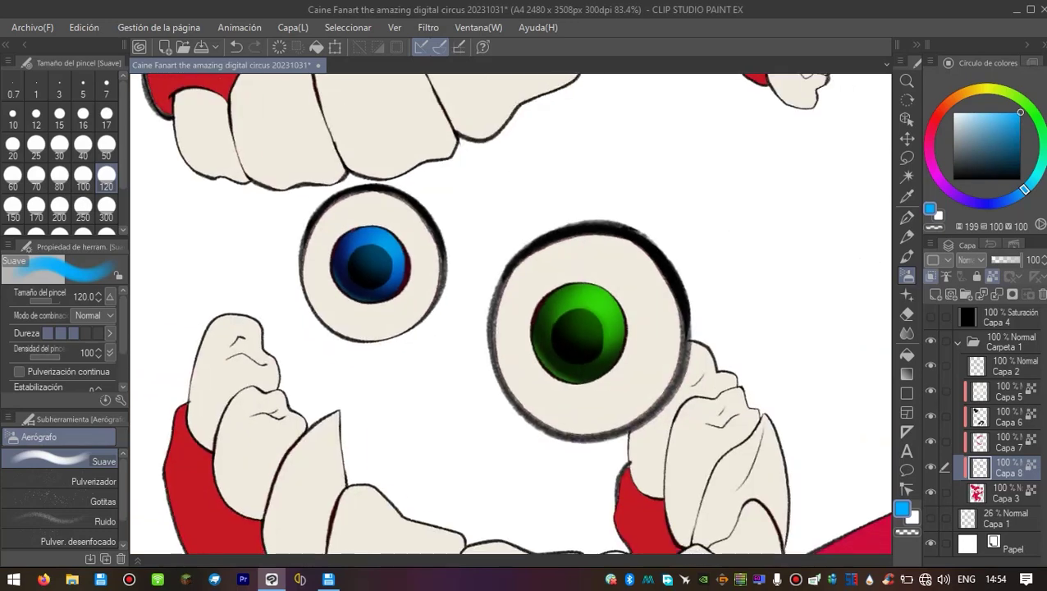
# Paint small near-white highlights on the green and blue irises with the Portaminas pencil at size 50.
pyautogui.press('p')
pyautogui.press('x')
pyautogui.scroll(2, 582, 297)
pyautogui.click(557, 309)
pyautogui.hotkey('ctrl', 'z')
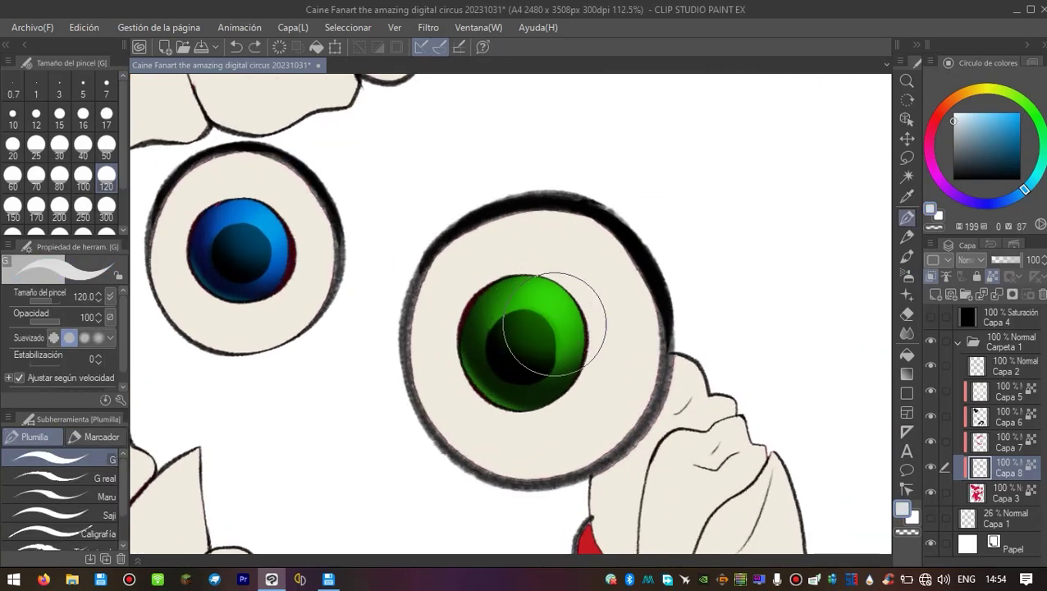
pyautogui.press('p')
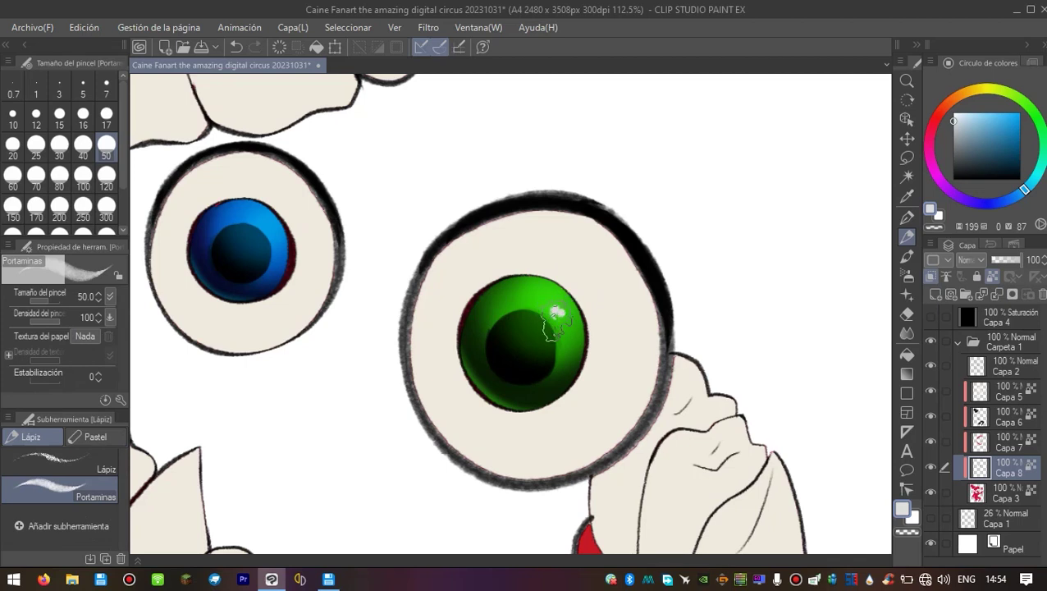
pyautogui.click(557, 313)
pyautogui.moveTo(557, 314); pyautogui.dragTo(633, 321)
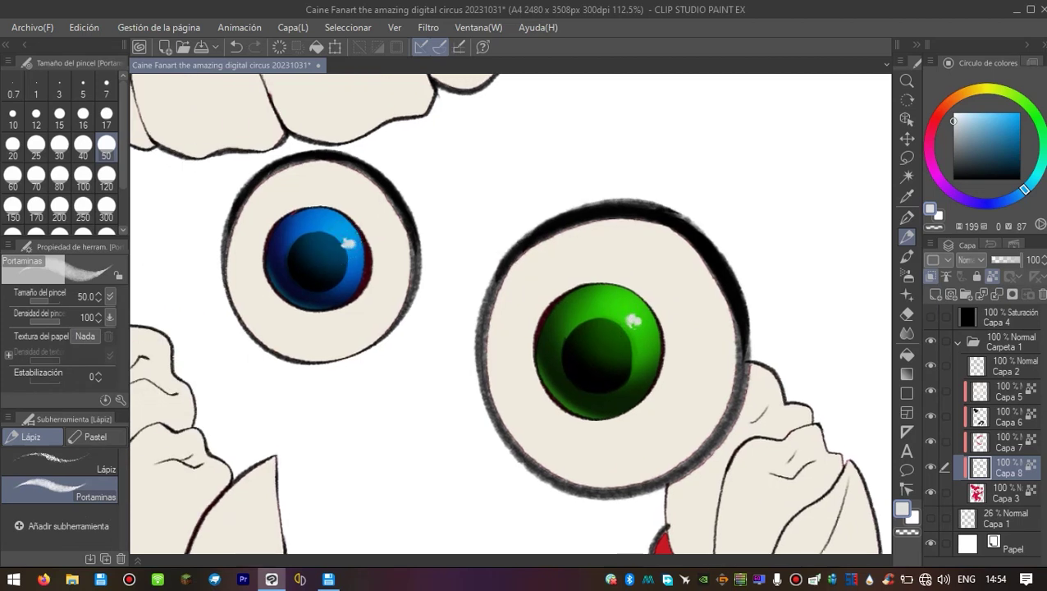
pyautogui.moveTo(627, 326); pyautogui.dragTo(639, 317)
pyautogui.moveTo(282, 281); pyautogui.dragTo(296, 275)
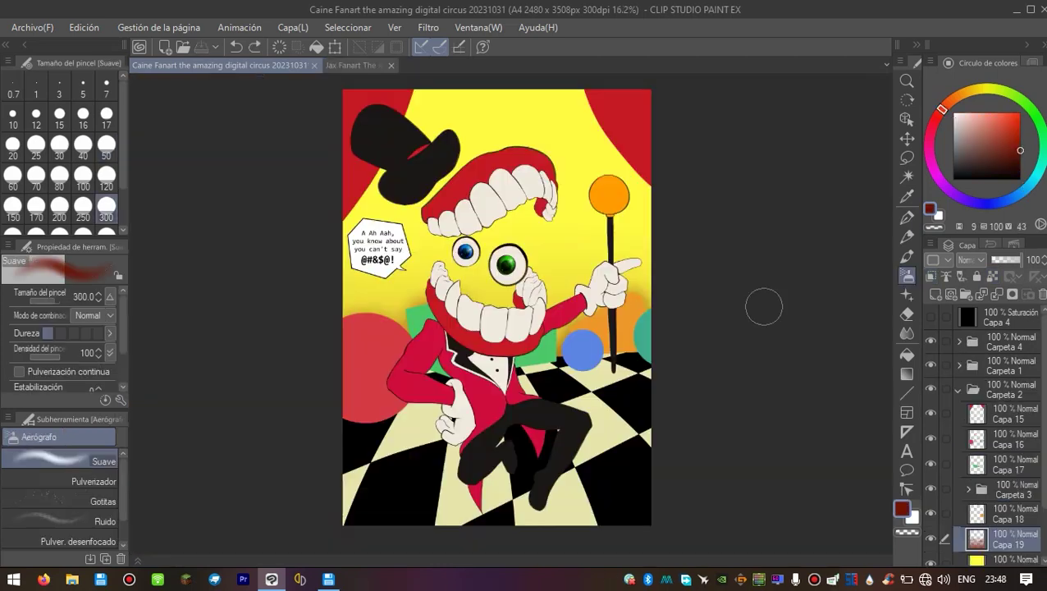
# Lock the transparent pixels of layers Capa 15, Capa 16 and Capa 17, and make Capa 17 the active layer.
pyautogui.click(1009, 414)
pyautogui.keyDown('shift'); pyautogui.click(1009, 464); pyautogui.keyUp('shift')
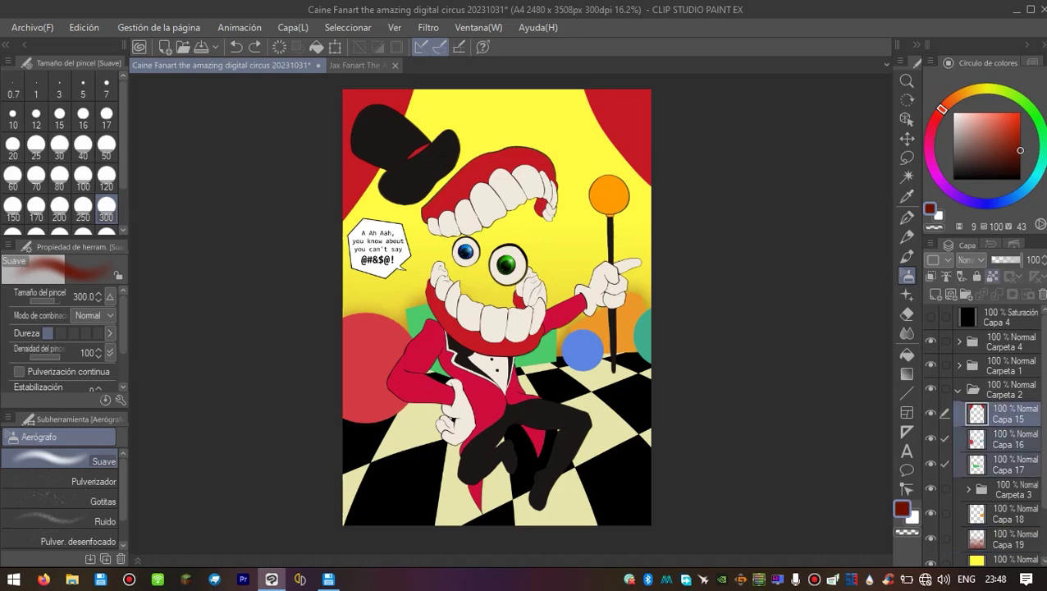
pyautogui.scroll(2, 472, 211)
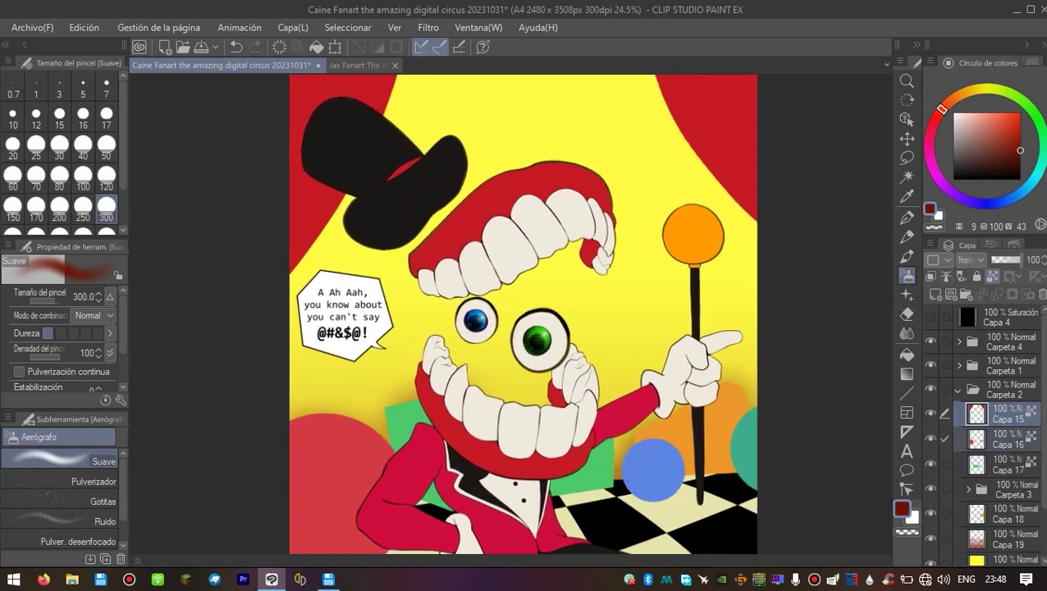
pyautogui.click(1009, 464)
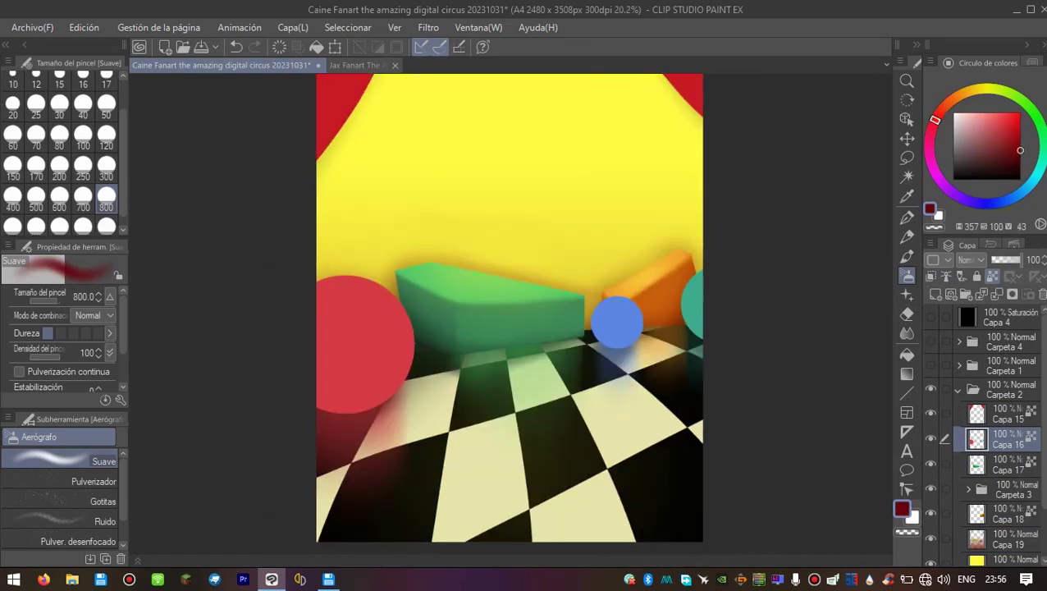
# Airbrush dark crimson shading onto the lower part of the red sphere, at size 800 for the base shadow and 300 for the edge.
pyautogui.scroll(1, 420, 328)
pyautogui.scroll(-1, 479, 350)
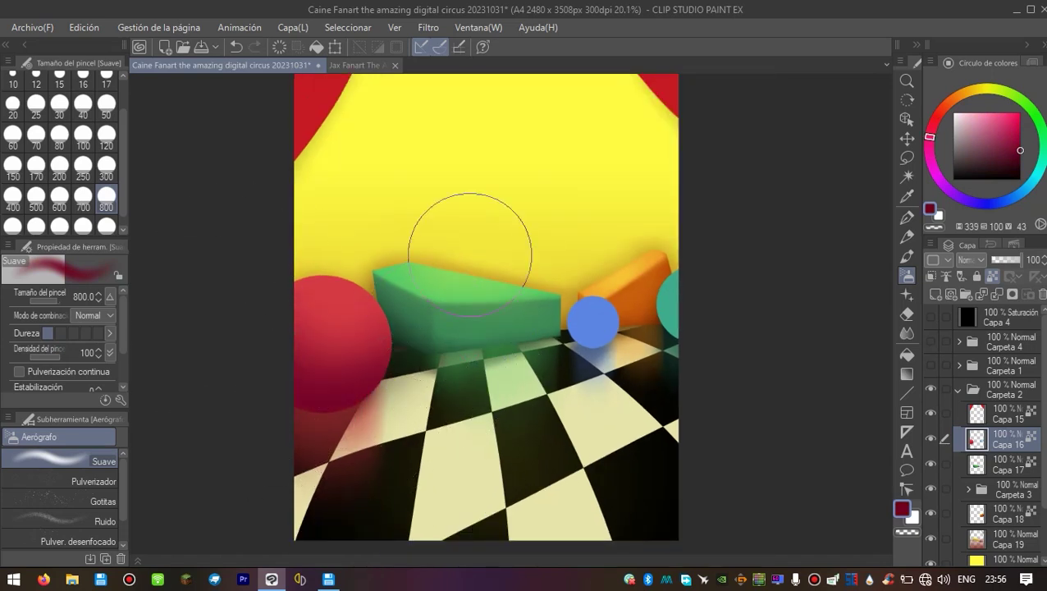
pyautogui.scroll(1, 517, 352)
pyautogui.click(105, 145)
pyautogui.hscroll(-2, 168, 246)
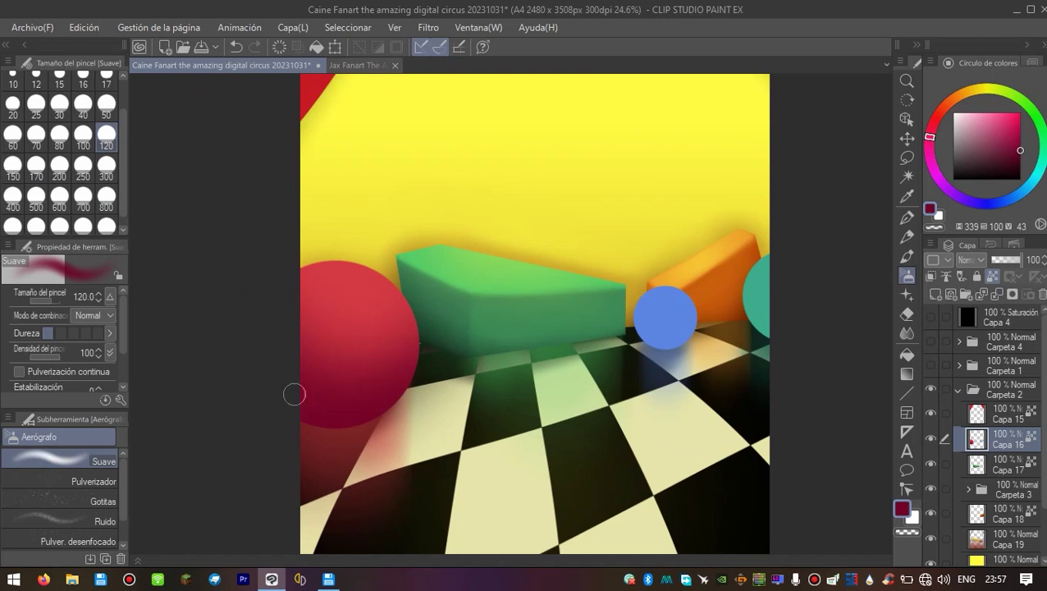
pyautogui.click(106, 176)
pyautogui.keyDown('alt'); pyautogui.click(444, 306); pyautogui.keyUp('alt')
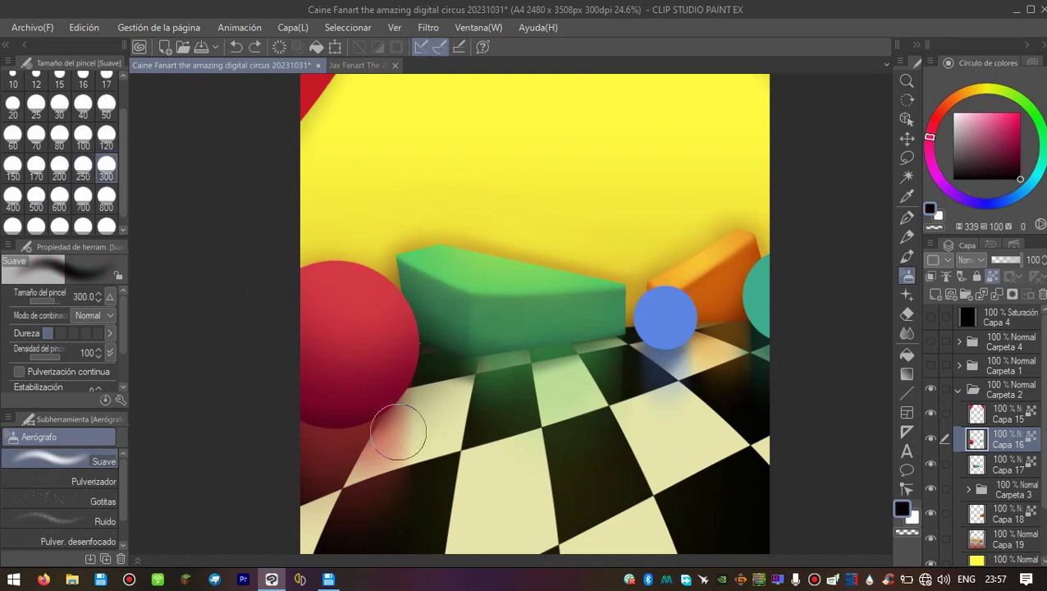
pyautogui.keyDown('alt'); pyautogui.click(338, 403); pyautogui.keyUp('alt')
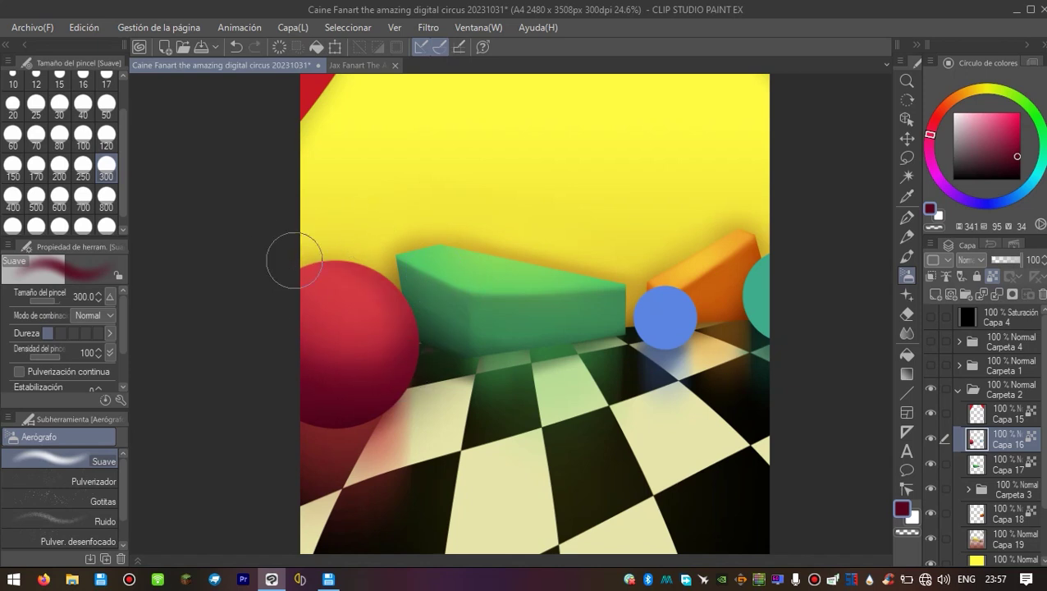
# Airbrush a soft yellow reflection from the wall onto the upper part of the red sphere at size 800, undoing the excess stroke.
pyautogui.keyDown('alt'); pyautogui.click(324, 318); pyautogui.keyUp('alt')
pyautogui.keyDown('alt'); pyautogui.click(390, 198); pyautogui.keyUp('alt')
pyautogui.click(106, 207)
pyautogui.moveTo(345, 312); pyautogui.dragTo(365, 330)
pyautogui.hotkey('ctrl', 'z')
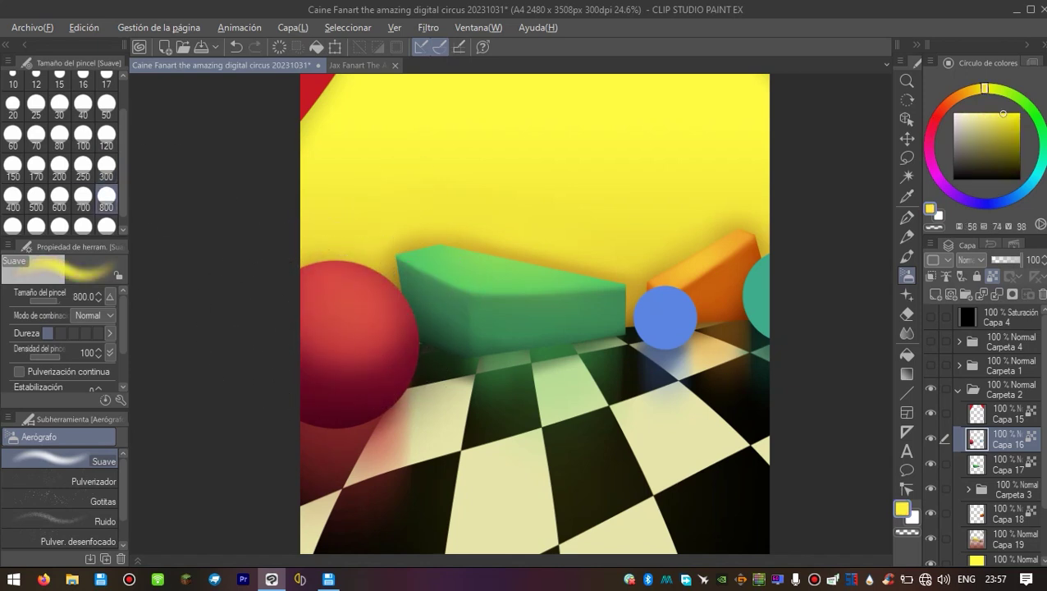
# Blend the red sphere's light and shadow areas with sampled reds, using the soft airbrush at size 300.
pyautogui.keyDown('alt'); pyautogui.click(353, 316); pyautogui.keyUp('alt')
pyautogui.click(106, 175)
pyautogui.keyDown('alt'); pyautogui.click(322, 355); pyautogui.keyUp('alt')
pyautogui.scroll(-1, 381, 394)
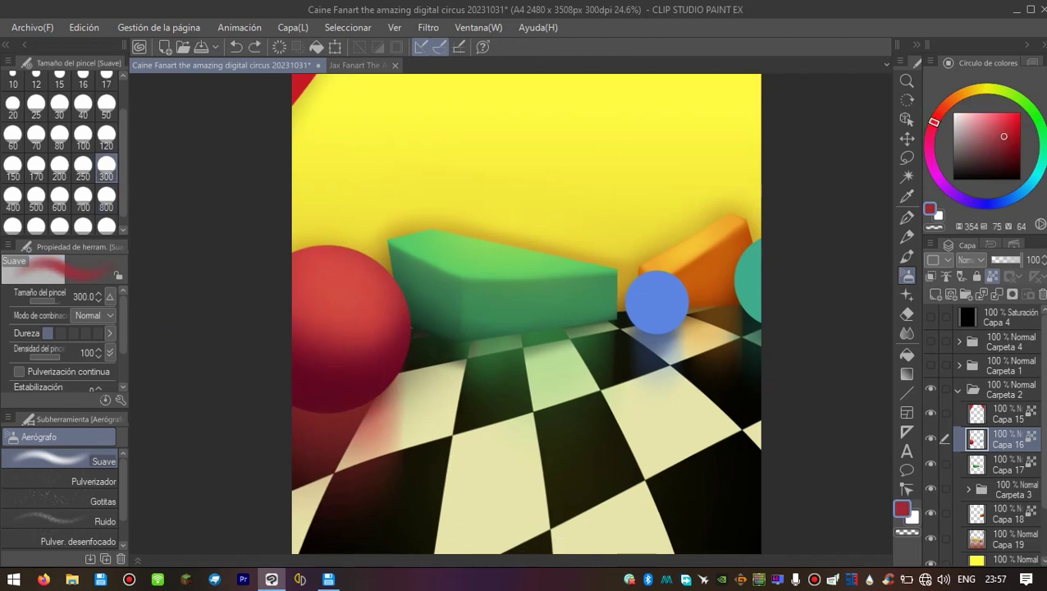
pyautogui.scroll(-2, 486, 361)
pyautogui.scroll(1, 314, 454)
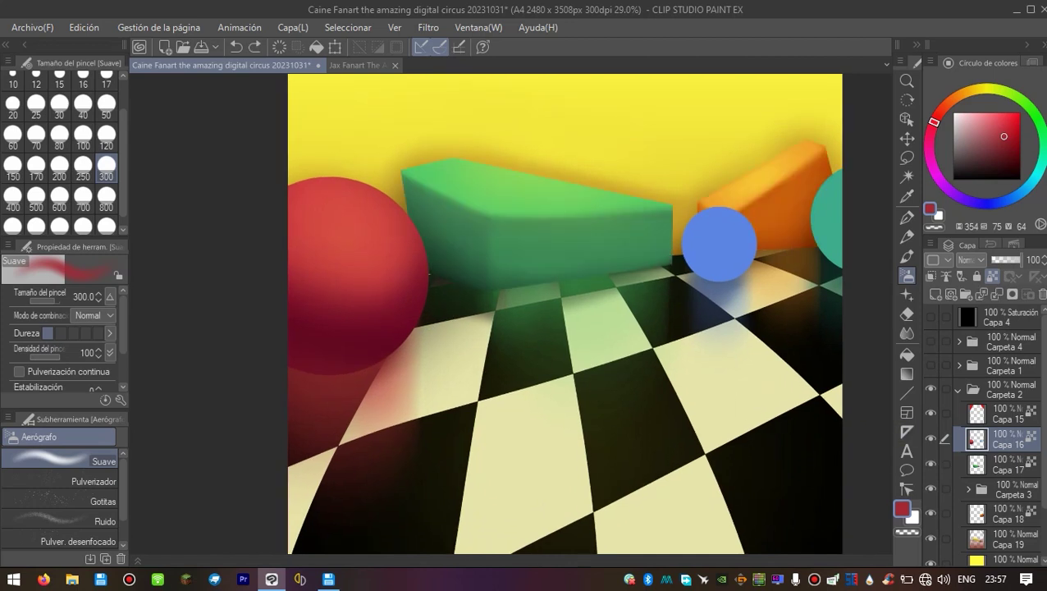
# Airbrush a black shadow on the floor beneath the red sphere at size 300, on layer Capa 12 inside Carpeta 3.
pyautogui.click(968, 489)
pyautogui.click(1005, 513)
pyautogui.click(930, 514)
pyautogui.click(930, 514)
pyautogui.keyDown('alt'); pyautogui.click(704, 315); pyautogui.keyUp('alt')
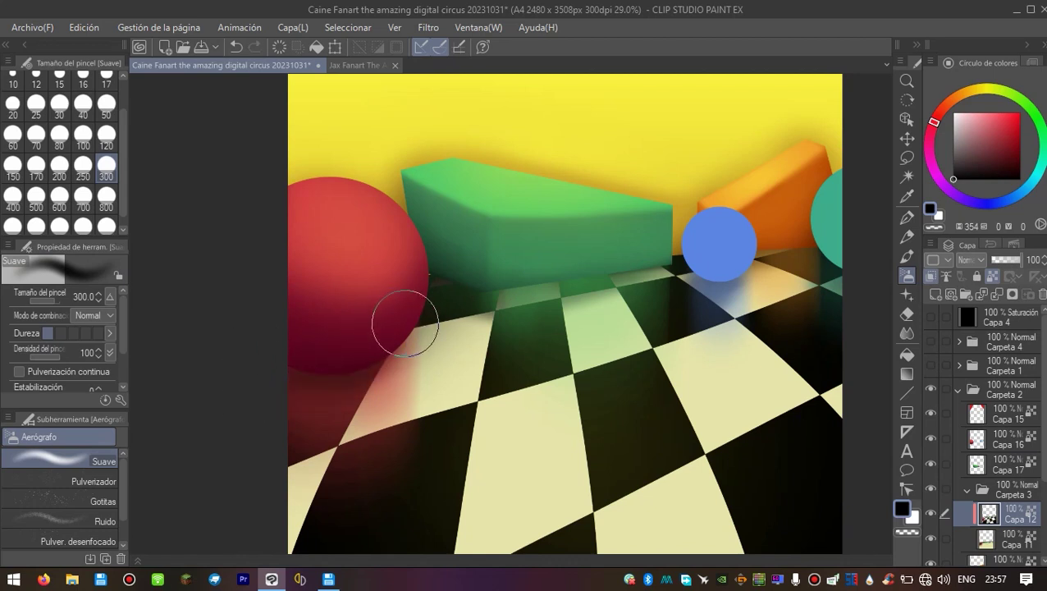
pyautogui.hscroll(2, 618, 301)
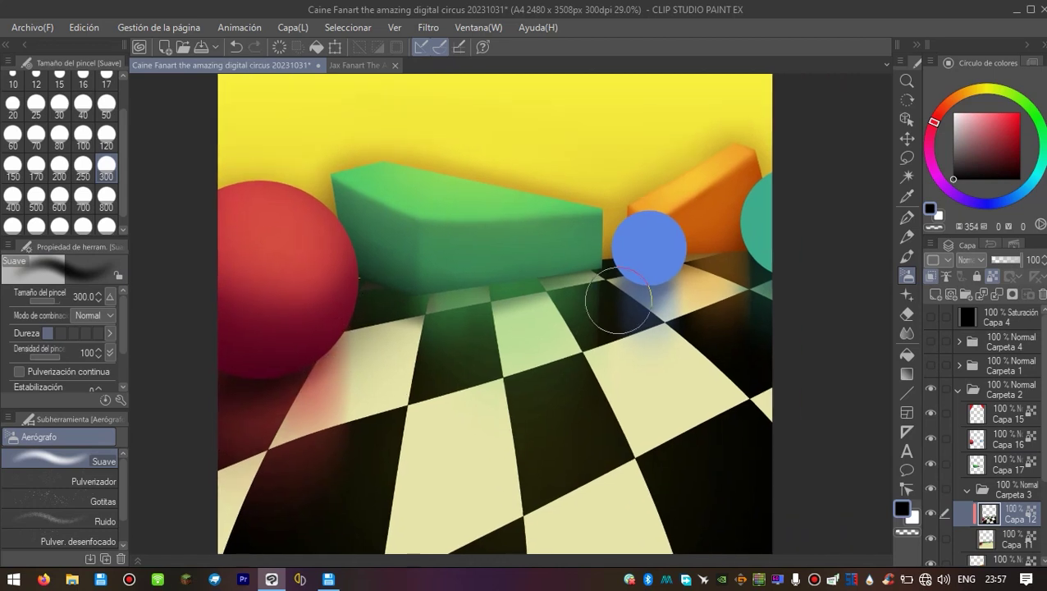
# Airbrush a soft black contact shadow on the floor beneath the blue sphere at size 120, on layer Capa 11.
pyautogui.press('[')
pyautogui.press('[')
pyautogui.press('[')
pyautogui.press('[')
pyautogui.press('[')
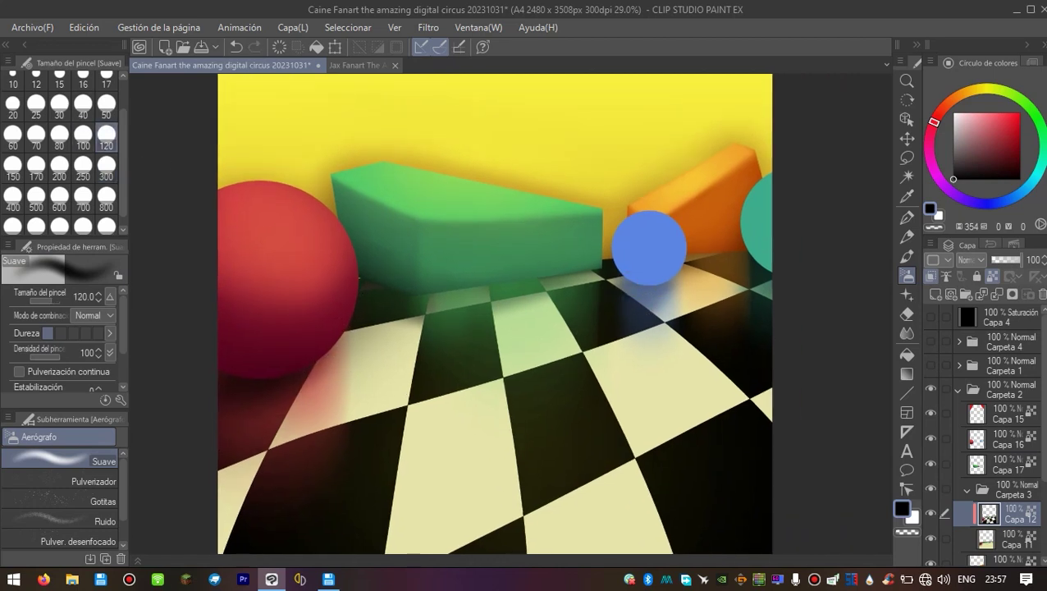
pyautogui.hotkey('alt', '[')
pyautogui.scroll(3, 694, 305)
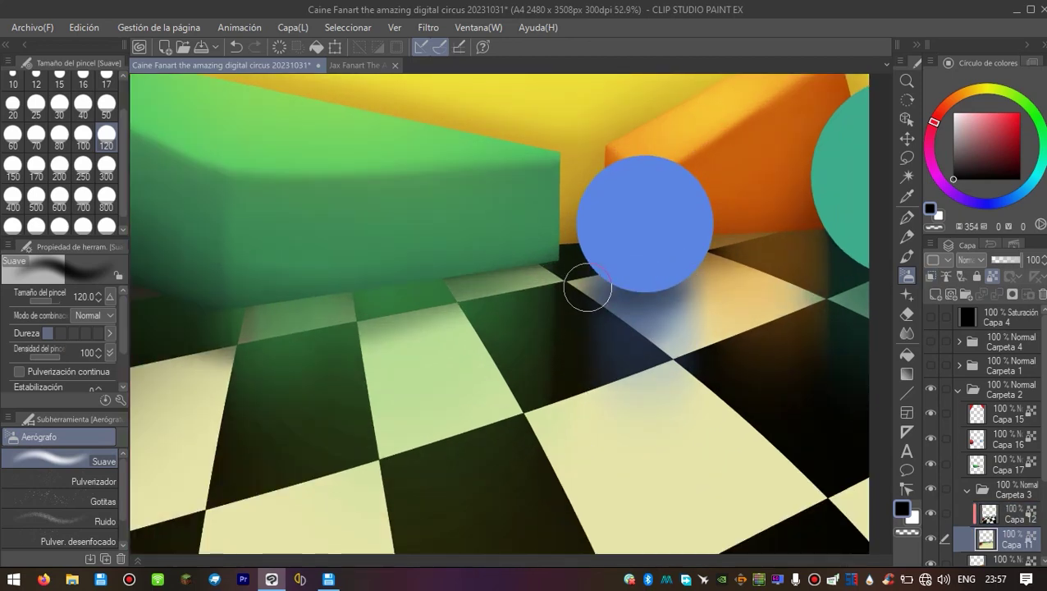
pyautogui.hscroll(3, 666, 284)
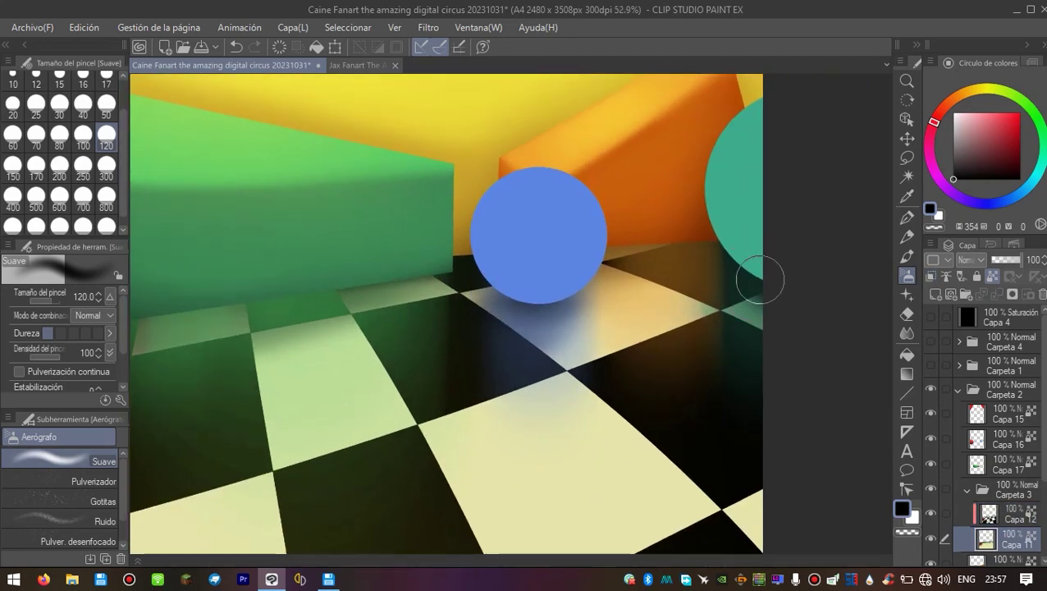
pyautogui.scroll(-3, 760, 280)
pyautogui.scroll(3, 594, 336)
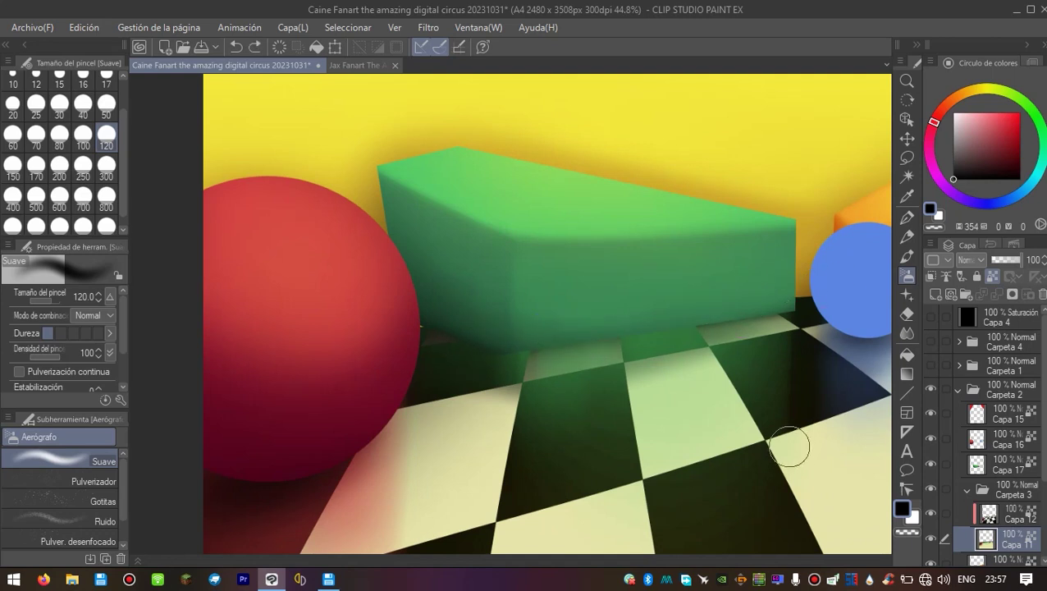
# Airbrush a black shadow on the floor along the base of the green block at size 300, on layer Capa 12.
pyautogui.click(105, 175)
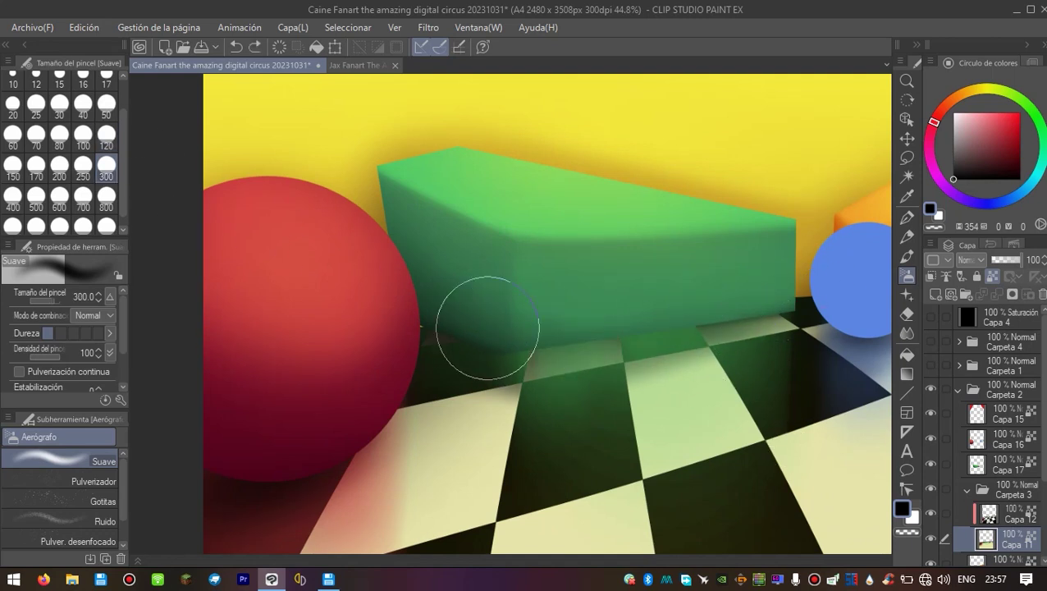
pyautogui.click(1013, 513)
pyautogui.moveTo(402, 319)
pyautogui.mouseDown()
pyautogui.moveTo(544, 330)
pyautogui.moveTo(343, 365)
pyautogui.moveTo(396, 345)
pyautogui.moveTo(704, 308)
pyautogui.mouseUp()
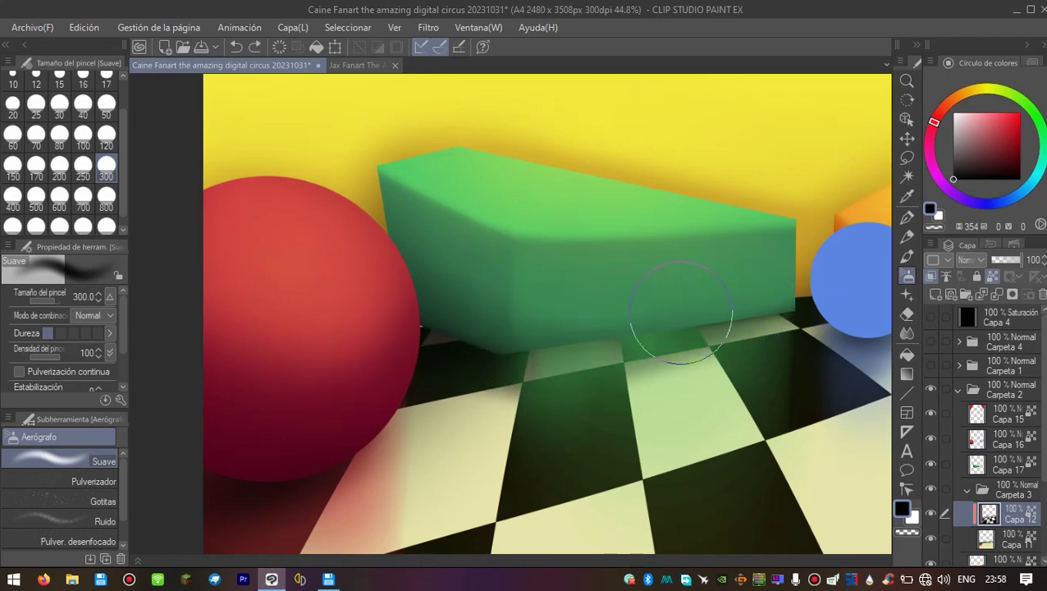
pyautogui.scroll(-4, 678, 338)
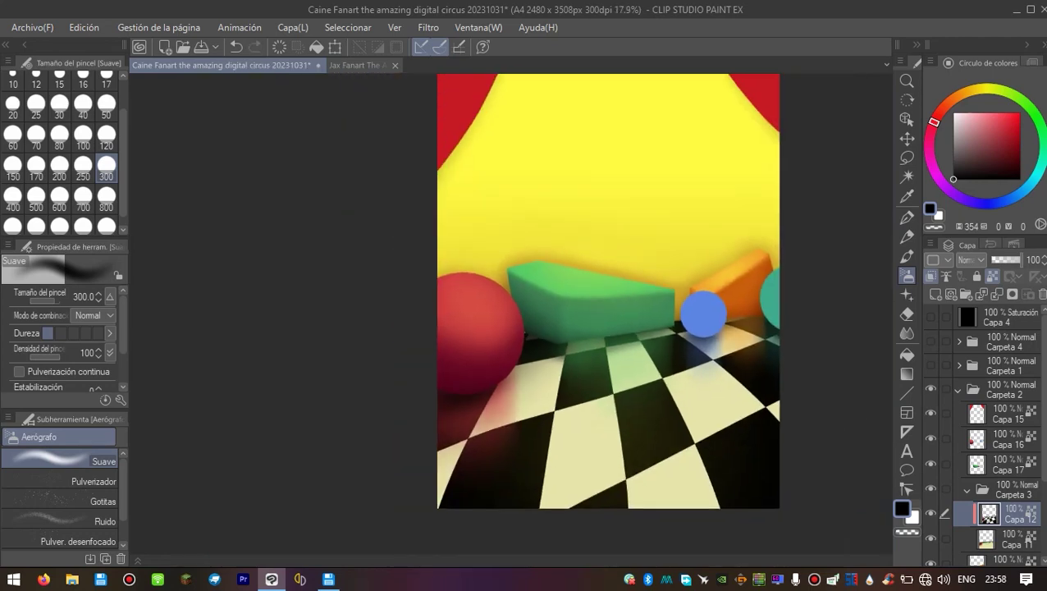
pyautogui.scroll(3, 515, 339)
pyautogui.scroll(-1, 514, 339)
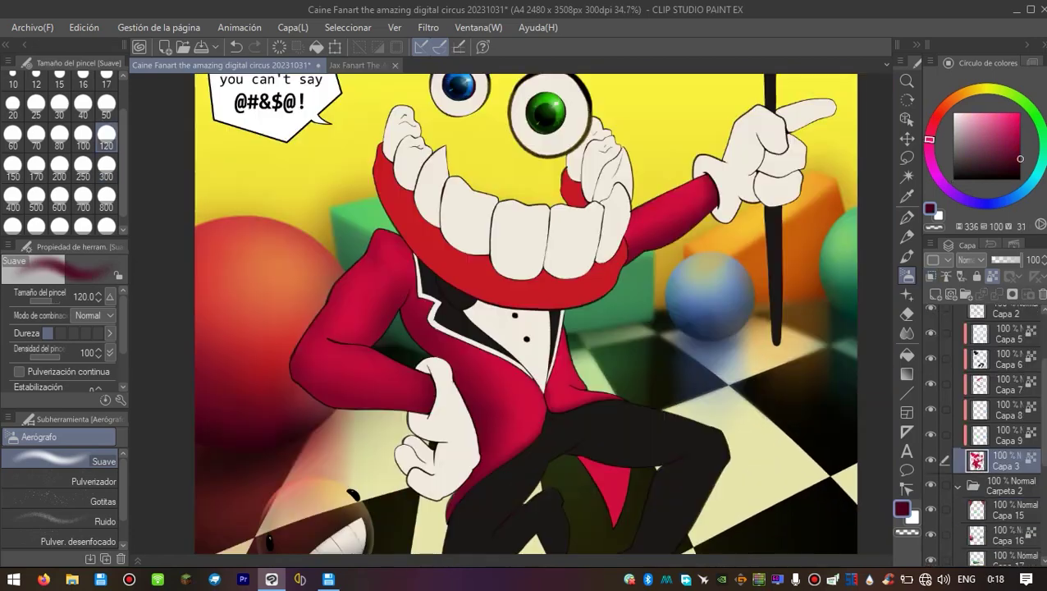
# Airbrush dark crimson shadow onto the shoulder of the red jacket's bent arm at size 300, on layer Capa 3.
pyautogui.scroll(1, 509, 312)
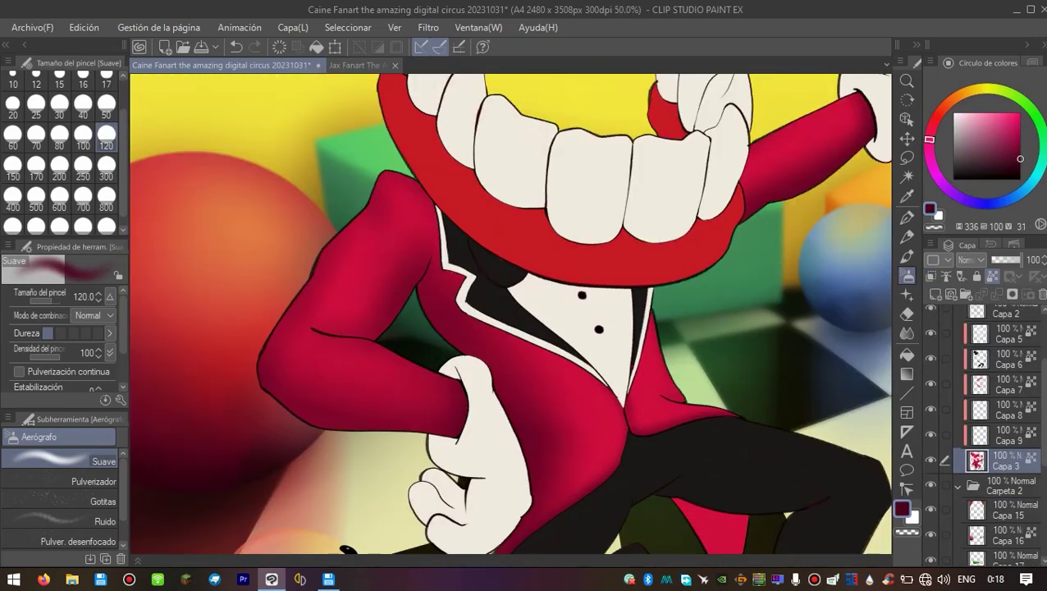
pyautogui.click(106, 169)
pyautogui.moveTo(427, 233)
pyautogui.mouseDown()
pyautogui.moveTo(534, 316)
pyautogui.moveTo(262, 258)
pyautogui.moveTo(354, 302)
pyautogui.moveTo(315, 199)
pyautogui.moveTo(276, 264)
pyautogui.moveTo(398, 251)
pyautogui.moveTo(525, 332)
pyautogui.moveTo(474, 322)
pyautogui.mouseUp()
pyautogui.moveTo(402, 289); pyautogui.dragTo(454, 228)
# Shade the jacket front below the lapel and the bent sleeve in dark crimson at size 120 with a harder airbrush.
pyautogui.click(106, 145)
pyautogui.moveTo(387, 313); pyautogui.dragTo(560, 376)
pyautogui.moveTo(426, 379); pyautogui.dragTo(375, 288)
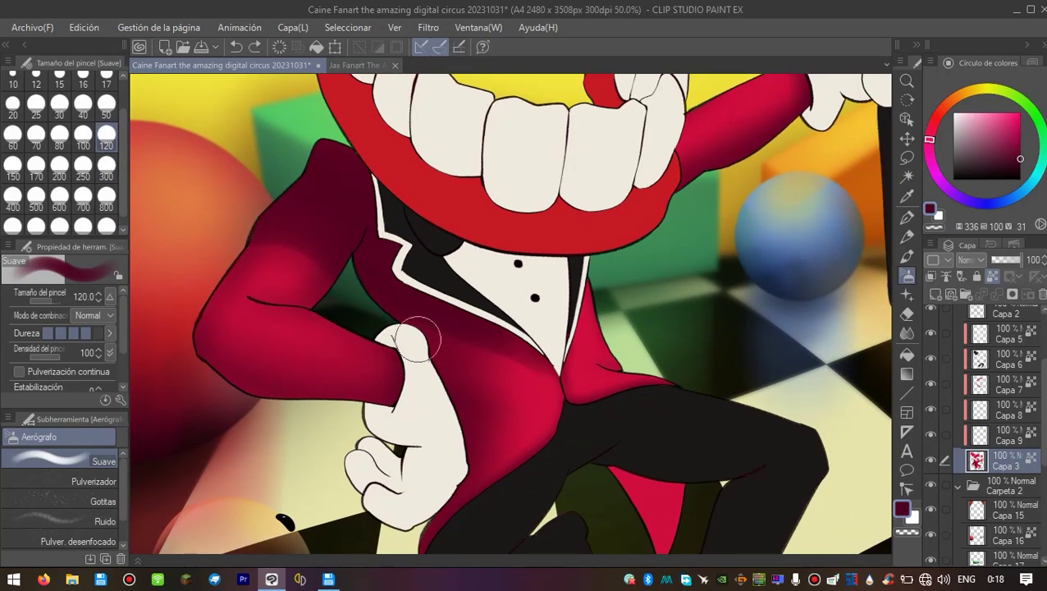
pyautogui.moveTo(439, 370)
pyautogui.mouseDown()
pyautogui.moveTo(381, 397)
pyautogui.moveTo(210, 374)
pyautogui.moveTo(278, 369)
pyautogui.moveTo(292, 402)
pyautogui.mouseUp()
pyautogui.scroll(1, 257, 368)
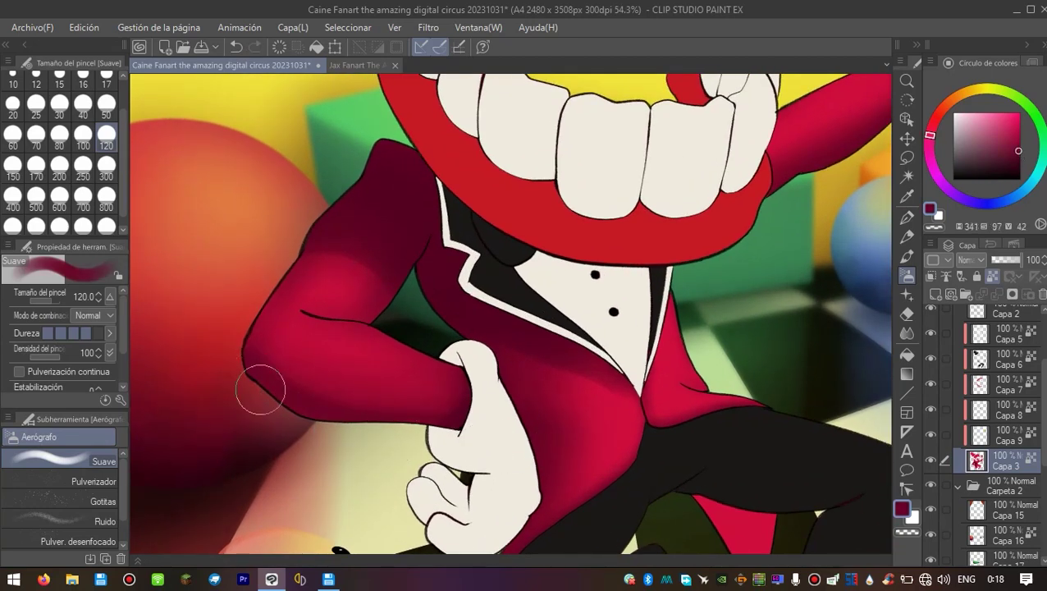
pyautogui.moveTo(312, 359); pyautogui.dragTo(321, 377)
# Undo the excess stroke on the bent sleeve and darken the elbow crease with the airbrush at size 17.
pyautogui.press('[')
pyautogui.press('[')
pyautogui.press('[')
pyautogui.press('[')
pyautogui.press('[')
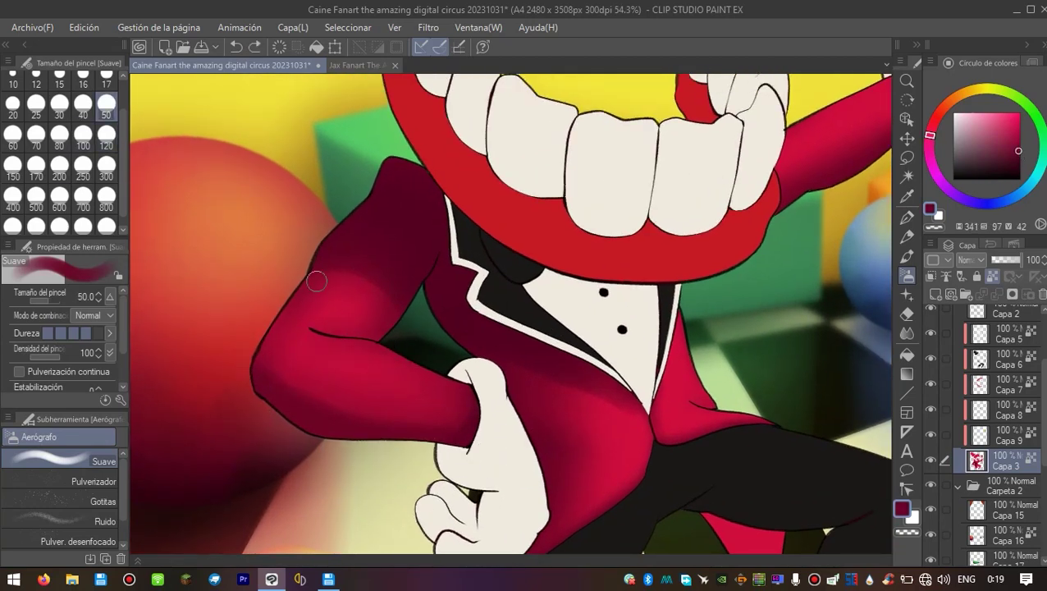
pyautogui.hotkey('ctrl', 'z')
pyautogui.press('[')
pyautogui.press('[')
pyautogui.press('[')
pyautogui.press('[')
pyautogui.press('[')
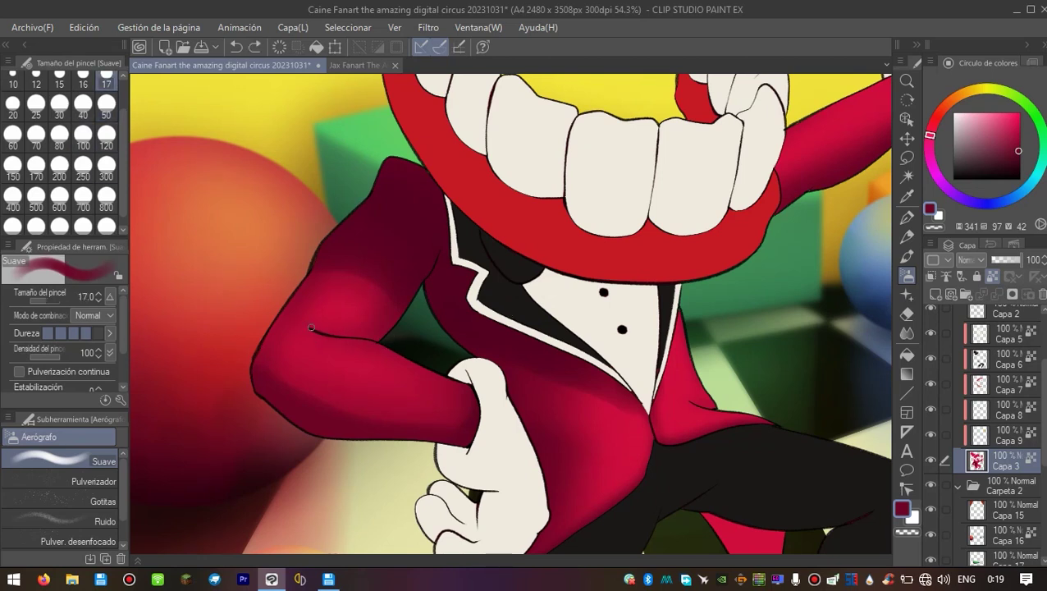
# Airbrush dark crimson shadow under the elbow crease of the bent sleeve at size 50.
pyautogui.press(']')
pyautogui.press(']')
pyautogui.press(']')
pyautogui.press(']')
pyautogui.press(']')
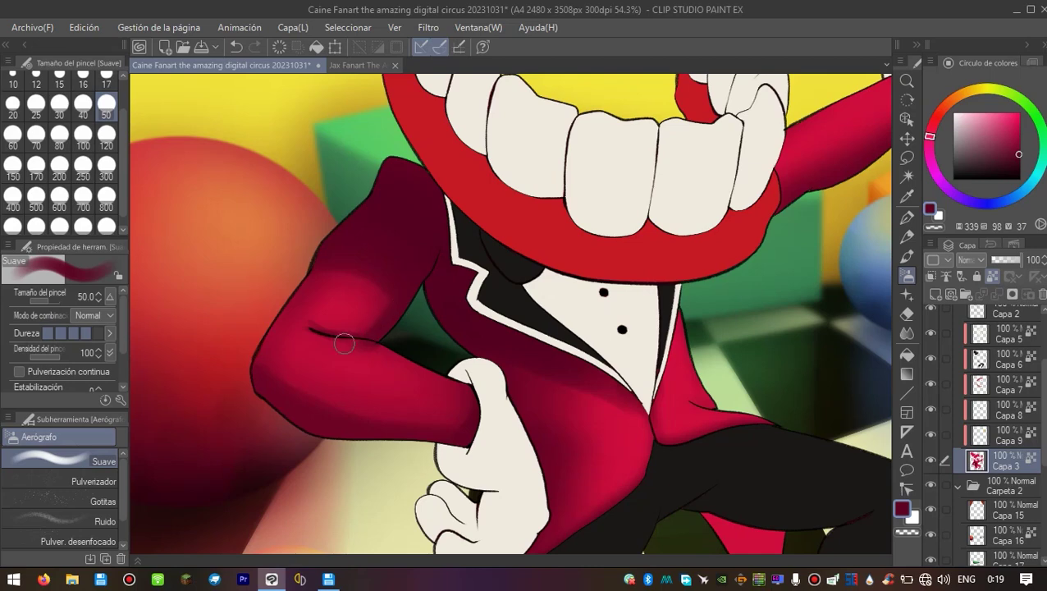
pyautogui.scroll(-5, 344, 343)
pyautogui.scroll(6, 344, 273)
pyautogui.moveTo(343, 274)
pyautogui.mouseDown()
pyautogui.moveTo(297, 360)
pyautogui.moveTo(366, 216)
pyautogui.moveTo(271, 418)
pyautogui.moveTo(293, 341)
pyautogui.moveTo(333, 309)
pyautogui.moveTo(266, 394)
pyautogui.moveTo(308, 317)
pyautogui.moveTo(326, 314)
pyautogui.moveTo(264, 424)
pyautogui.mouseUp()
pyautogui.hotkey('ctrl', 'z')
pyautogui.scroll(-4, 265, 424)
pyautogui.scroll(4, 450, 336)
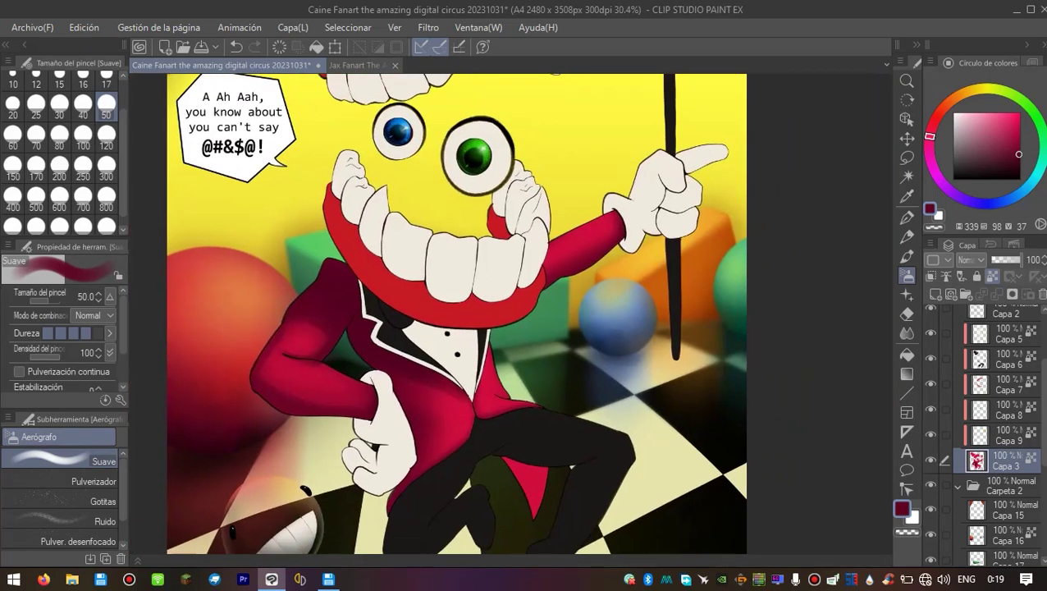
# Airbrush dark crimson shadow along the underside of the raised sleeve at size 120.
pyautogui.press(']')
pyautogui.press(']')
pyautogui.press(']')
pyautogui.press(']')
pyautogui.press(']')
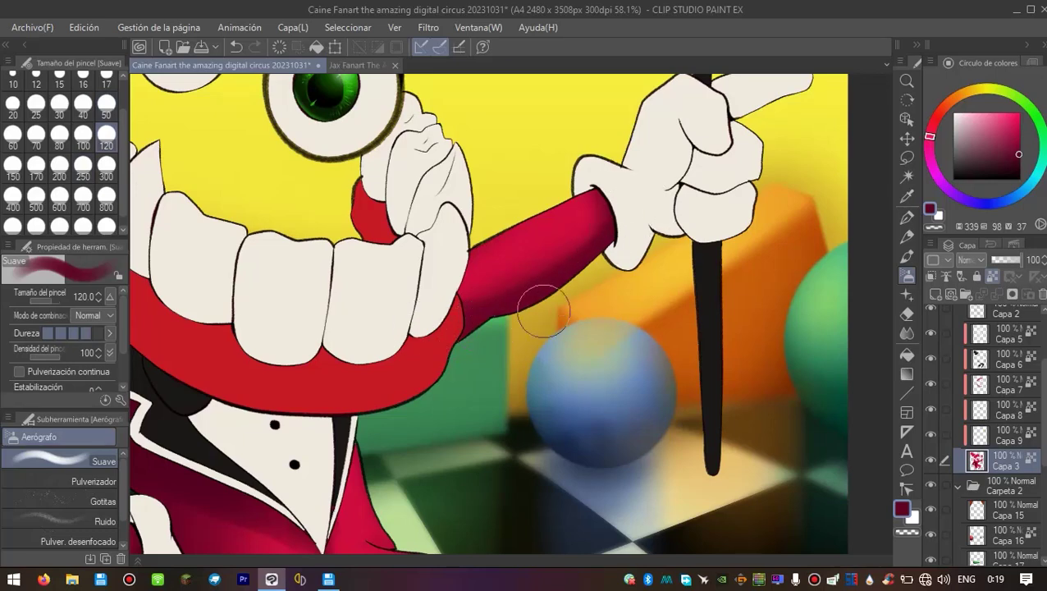
# Sample the jacket's bright red and airbrush it over the jacket front beside the gloved hand at size 120.
pyautogui.scroll(-3, 263, 431)
pyautogui.scroll(3, 264, 432)
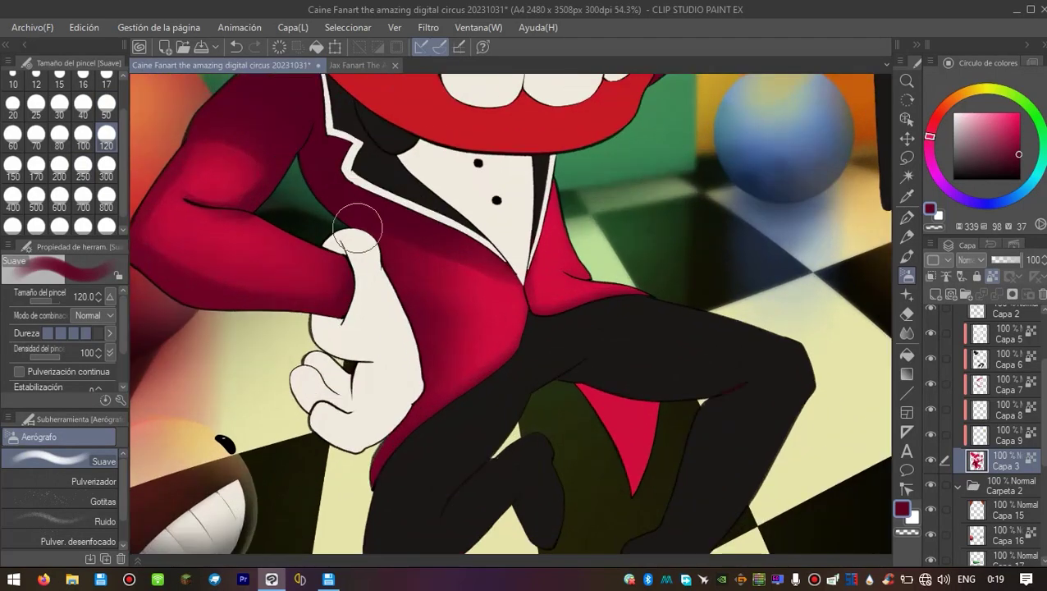
pyautogui.keyDown('alt'); pyautogui.click(481, 337); pyautogui.keyUp('alt')
pyautogui.moveTo(371, 317); pyautogui.dragTo(408, 303)
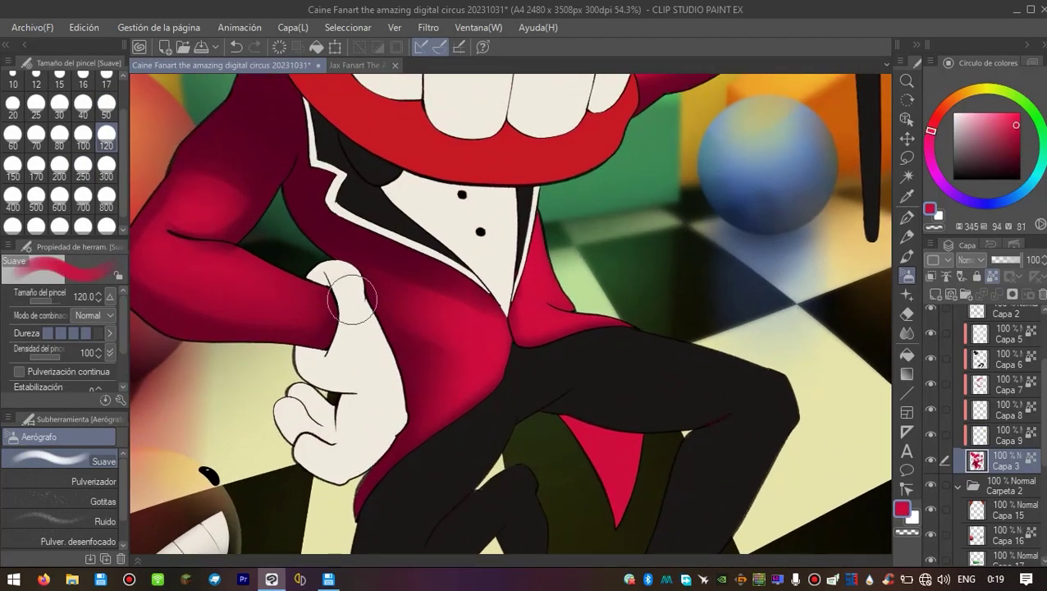
# Shape fold highlights on the jacket front in bright red, using size 50 below the lapel and size 120 lower down.
pyautogui.click(106, 103)
pyautogui.scroll(1, 476, 328)
pyautogui.moveTo(485, 309)
pyautogui.mouseDown()
pyautogui.moveTo(381, 254)
pyautogui.moveTo(500, 308)
pyautogui.moveTo(414, 264)
pyautogui.mouseUp()
pyautogui.moveTo(423, 320); pyautogui.dragTo(433, 296)
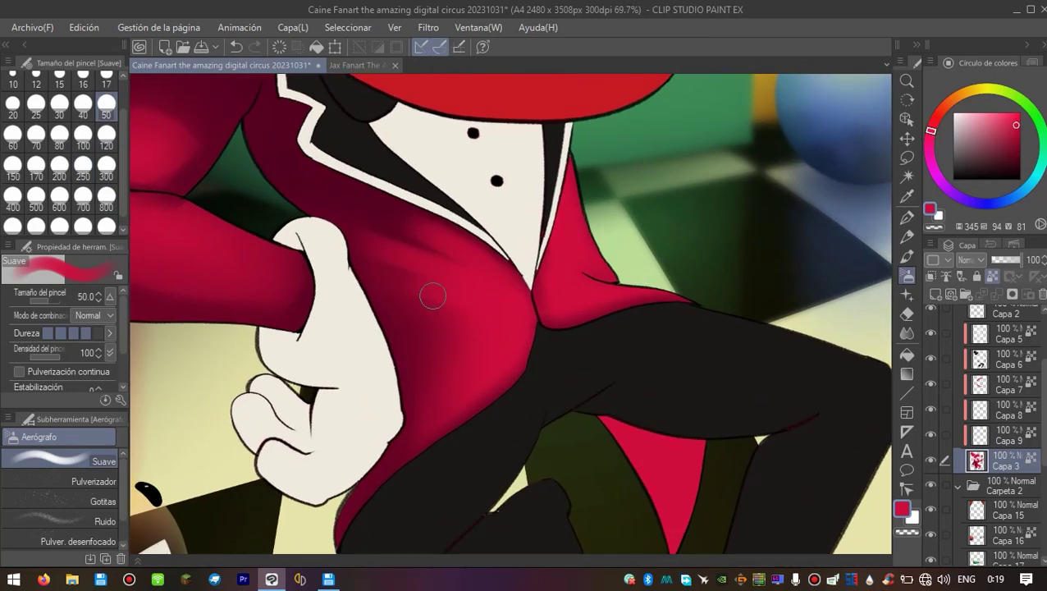
pyautogui.click(106, 145)
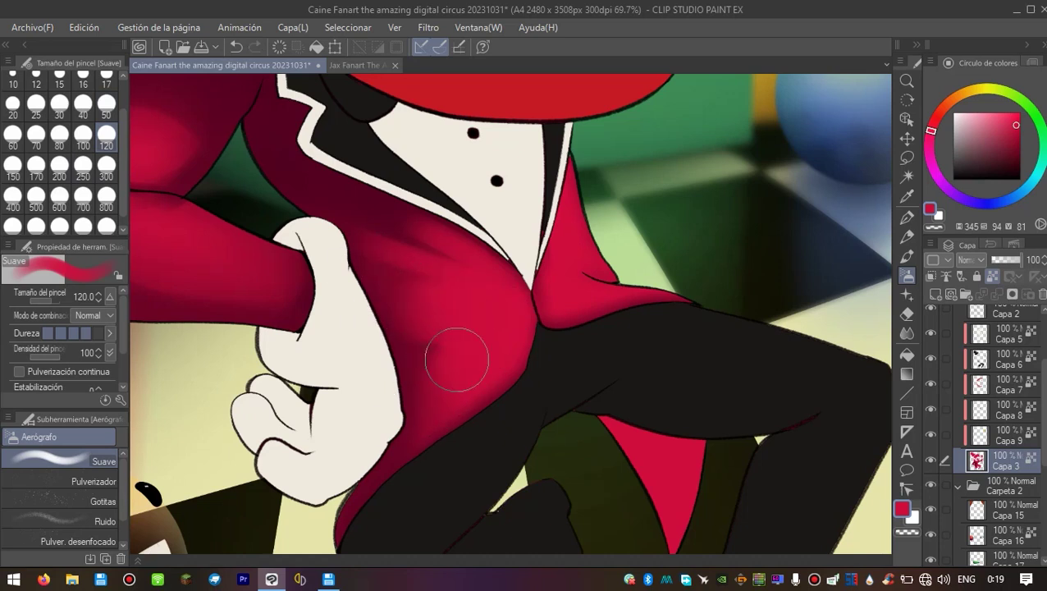
pyautogui.moveTo(447, 355); pyautogui.dragTo(379, 406)
# Blend the fold shadows below the jacket's lapel with sampled dark reds, using the airbrush at size 50.
pyautogui.press('[')
pyautogui.press('[')
pyautogui.press('[')
pyautogui.press('[')
pyautogui.press('[')
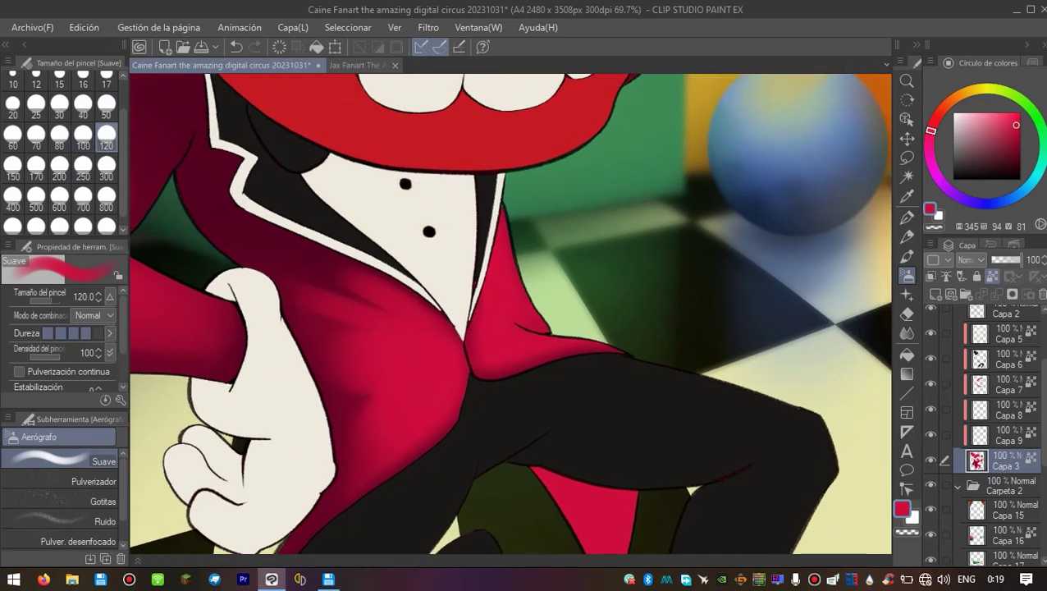
pyautogui.scroll(-3, 577, 338)
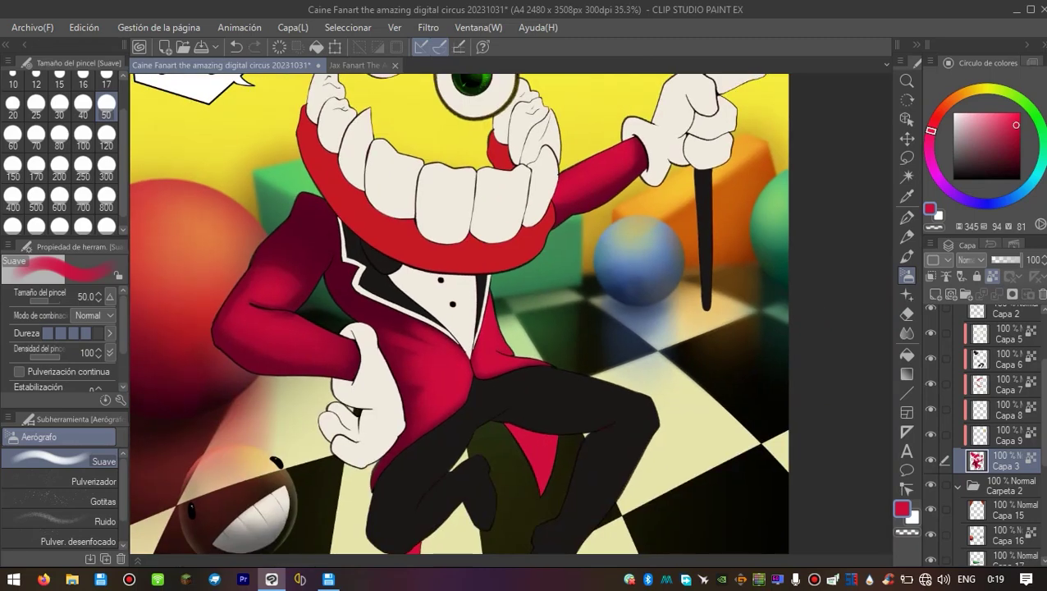
pyautogui.scroll(5, 578, 339)
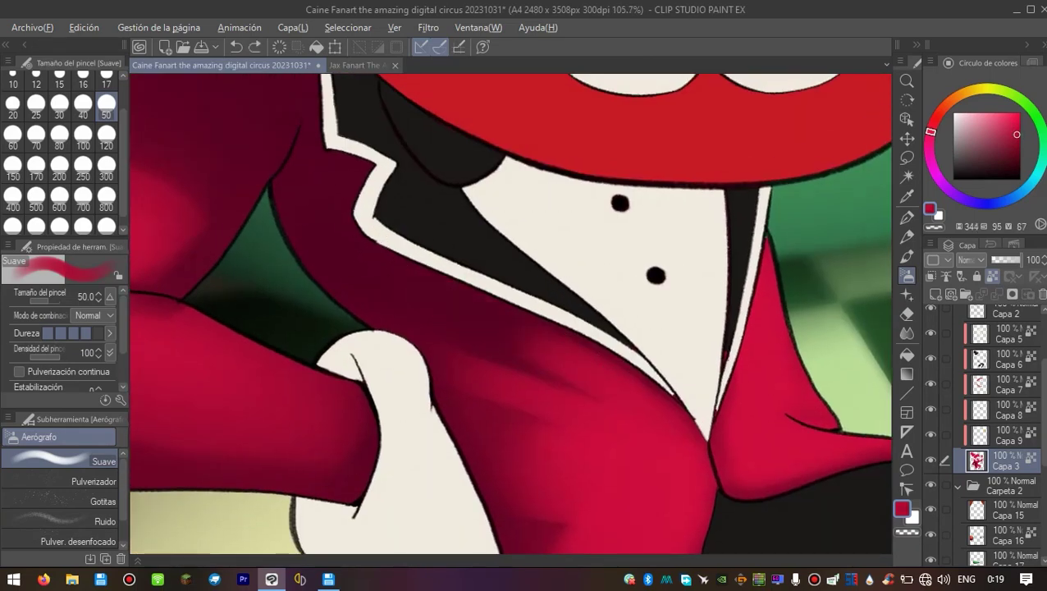
pyautogui.keyDown('alt'); pyautogui.click(362, 240); pyautogui.keyUp('alt')
pyautogui.moveTo(362, 240); pyautogui.dragTo(479, 331)
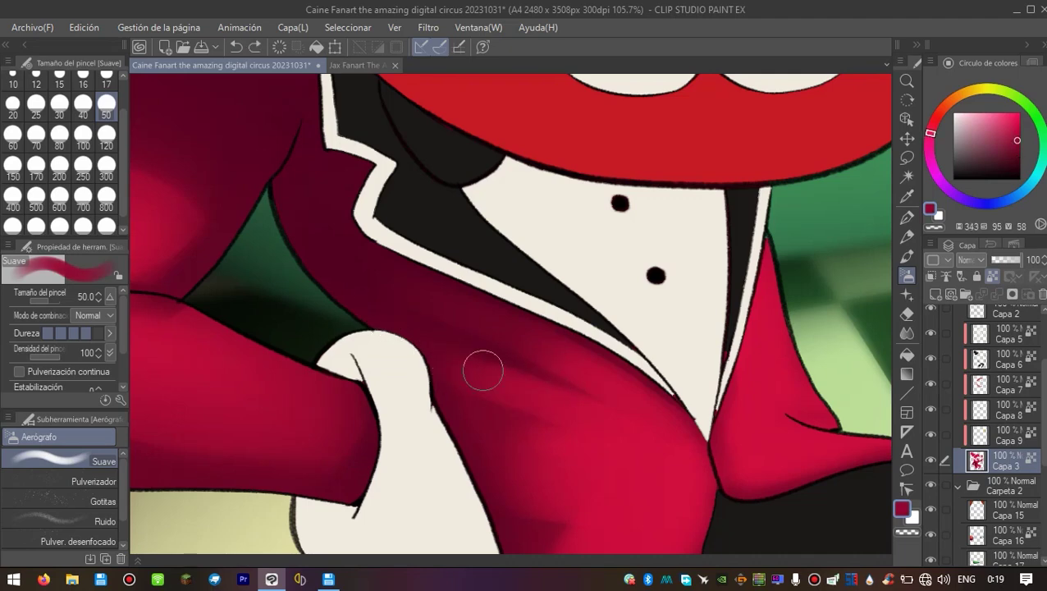
pyautogui.keyDown('alt'); pyautogui.click(466, 356); pyautogui.keyUp('alt')
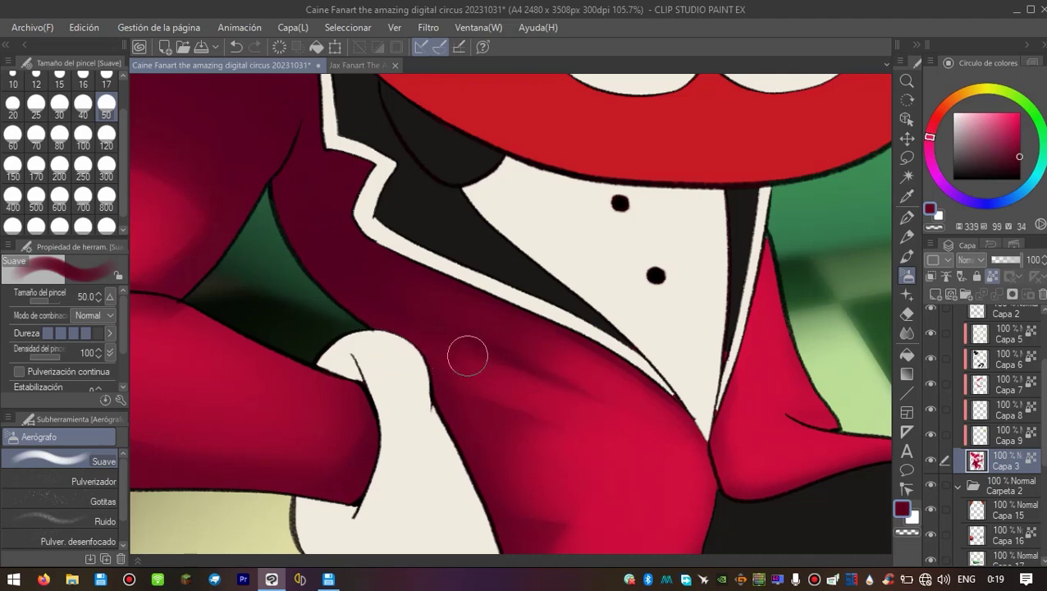
# Sample black from the jacket's outline and airbrush a deep shadow on the shoulder beneath the red gum at size 120.
pyautogui.scroll(-3, 357, 294)
pyautogui.scroll(1, 357, 293)
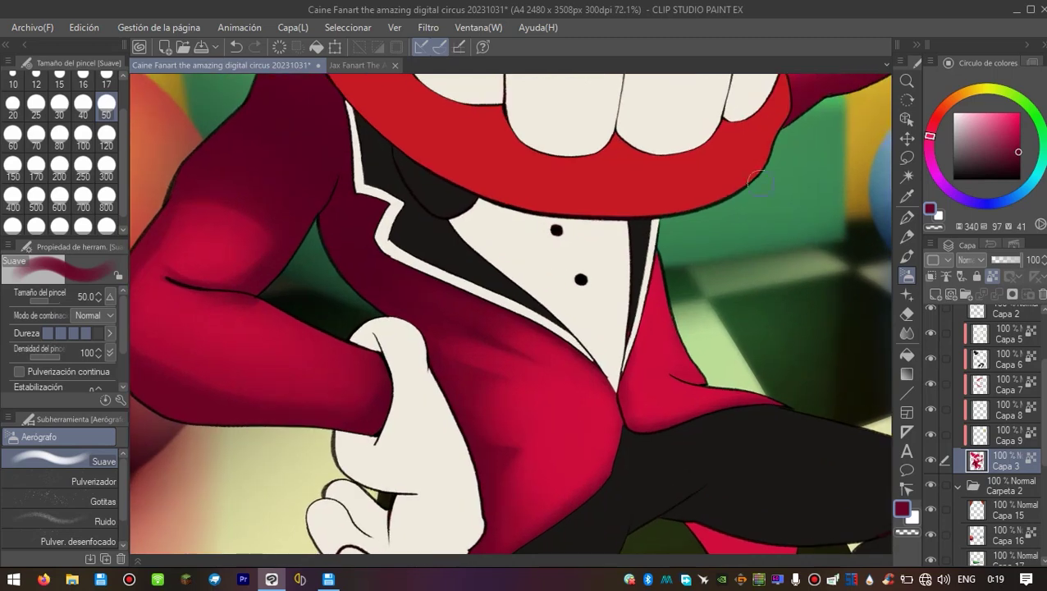
pyautogui.keyDown('alt'); pyautogui.click(388, 276); pyautogui.keyUp('alt')
pyautogui.scroll(4, 487, 303)
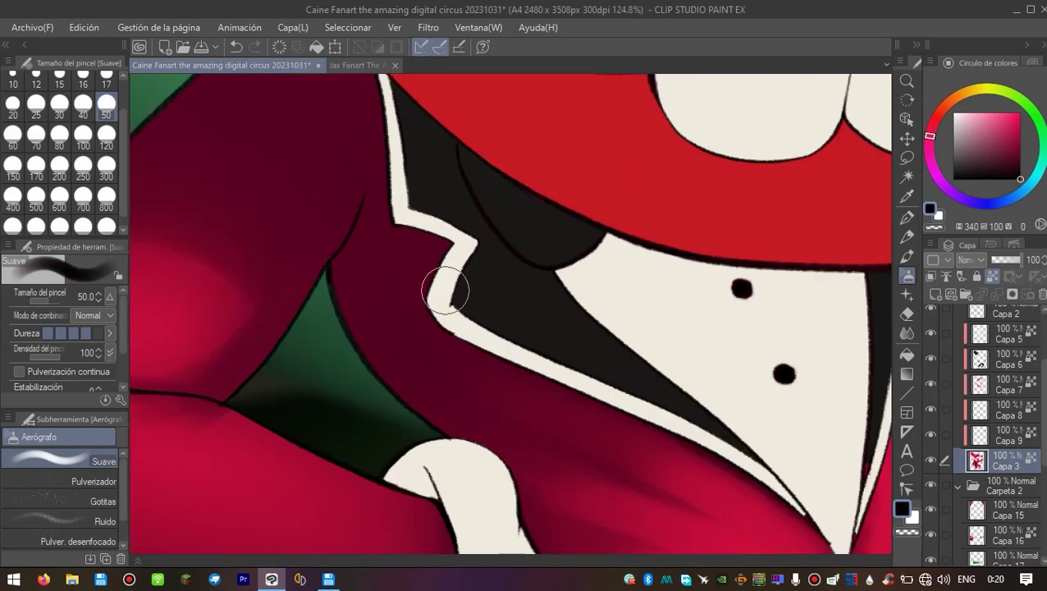
pyautogui.scroll(-2, 451, 305)
pyautogui.click(106, 139)
pyautogui.scroll(1, 402, 201)
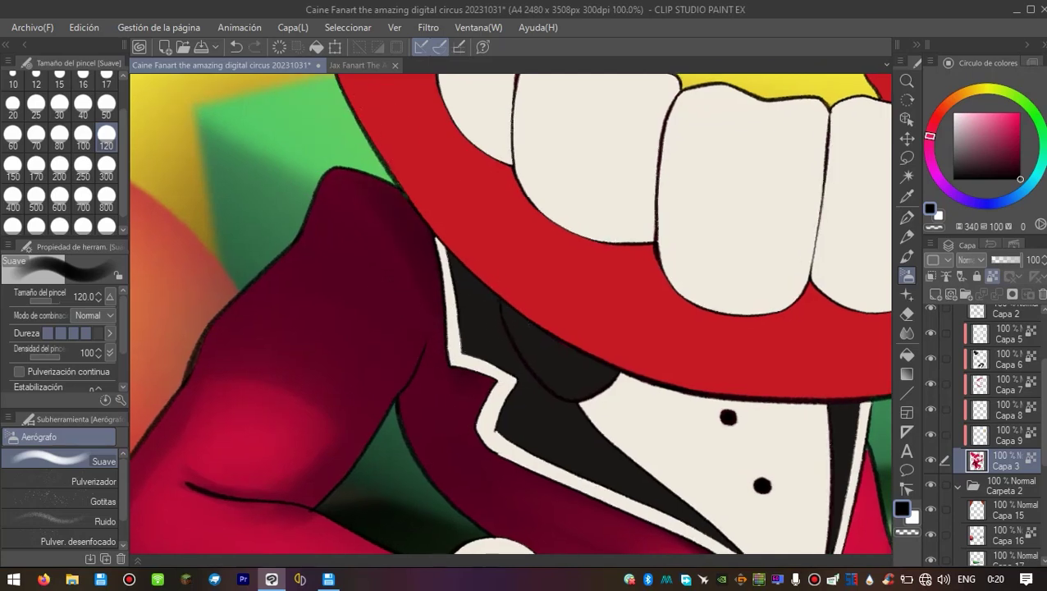
# Sample a very dark crimson and blend the shadow across the bent arm's shoulder and upper sleeve at size 120.
pyautogui.keyDown('alt'); pyautogui.click(348, 182); pyautogui.keyUp('alt')
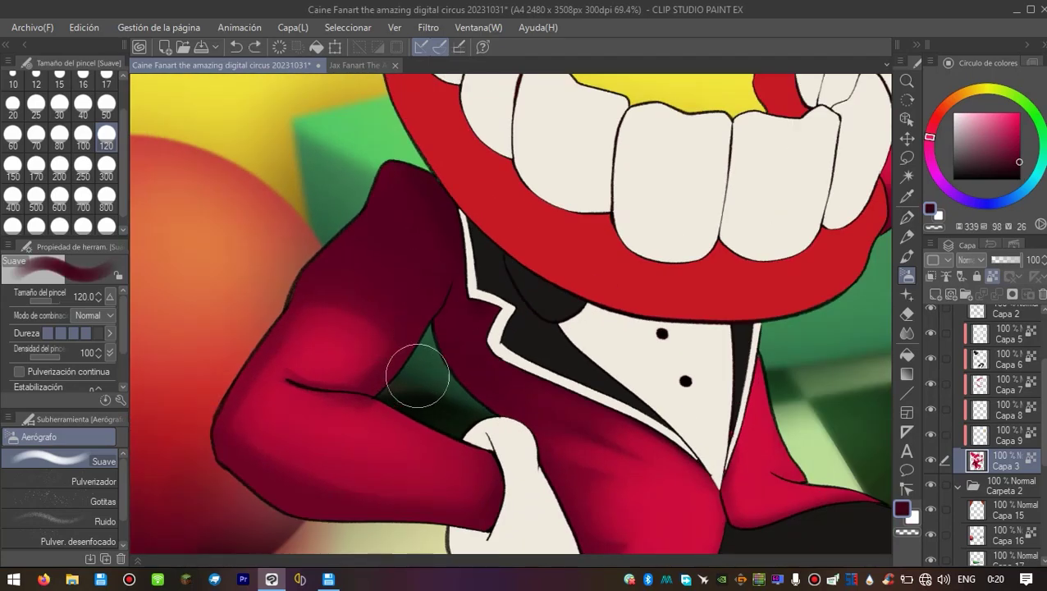
pyautogui.scroll(2, 421, 343)
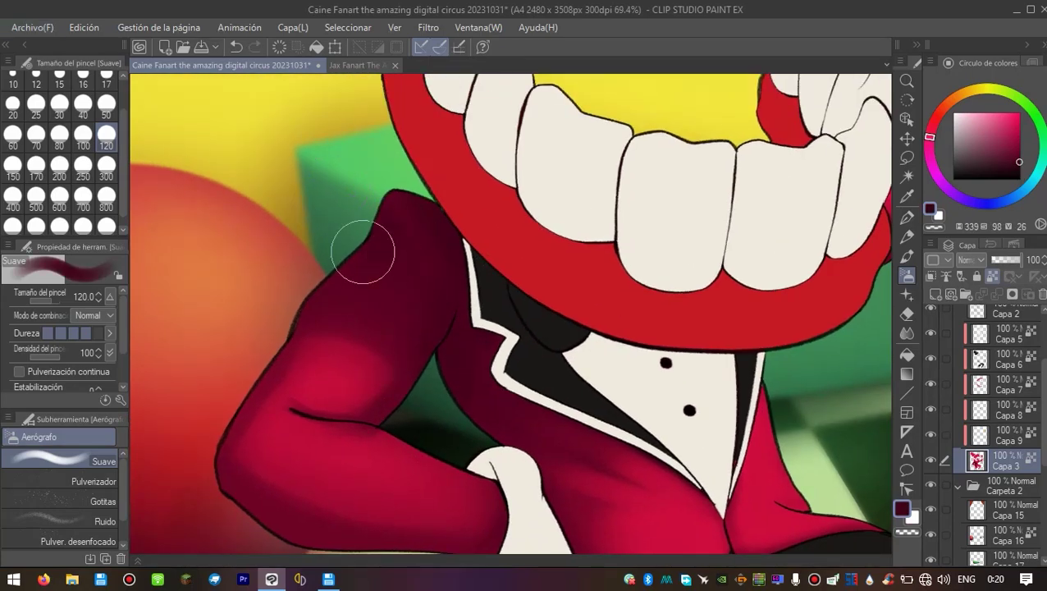
pyautogui.scroll(-3, 397, 265)
pyautogui.scroll(4, 281, 362)
pyautogui.scroll(-5, 281, 362)
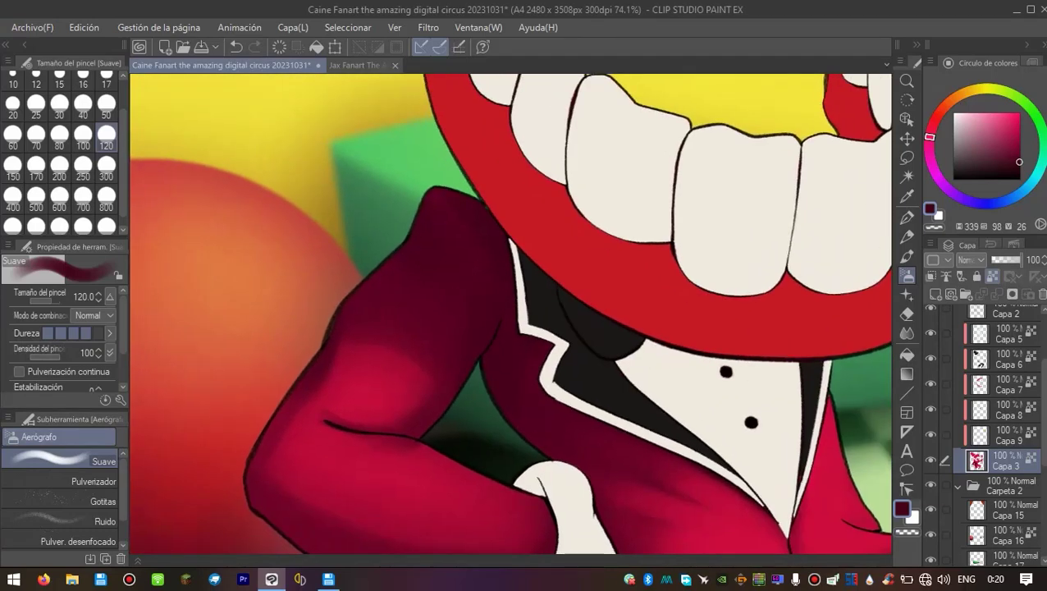
# Deepen the shadow on the raised sleeve's underside with very dark crimson at size 50.
pyautogui.scroll(5, 567, 327)
pyautogui.click(106, 103)
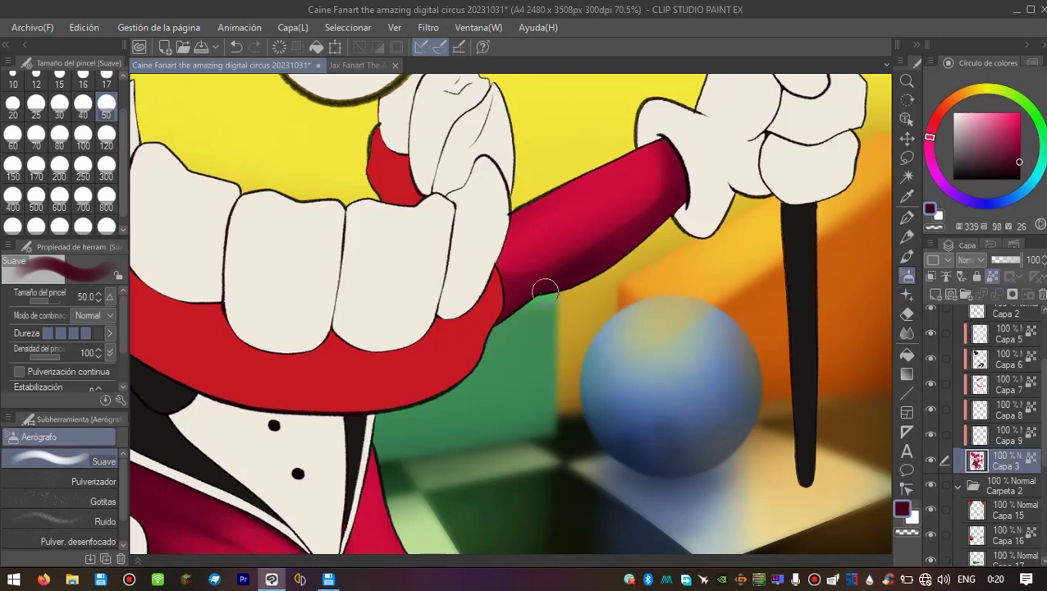
pyautogui.scroll(-5, 531, 301)
# Blend the shading on the bent arm's forearm and the raised sleeve with sampled crimsons, using the airbrush at size 50.
pyautogui.scroll(5, 277, 320)
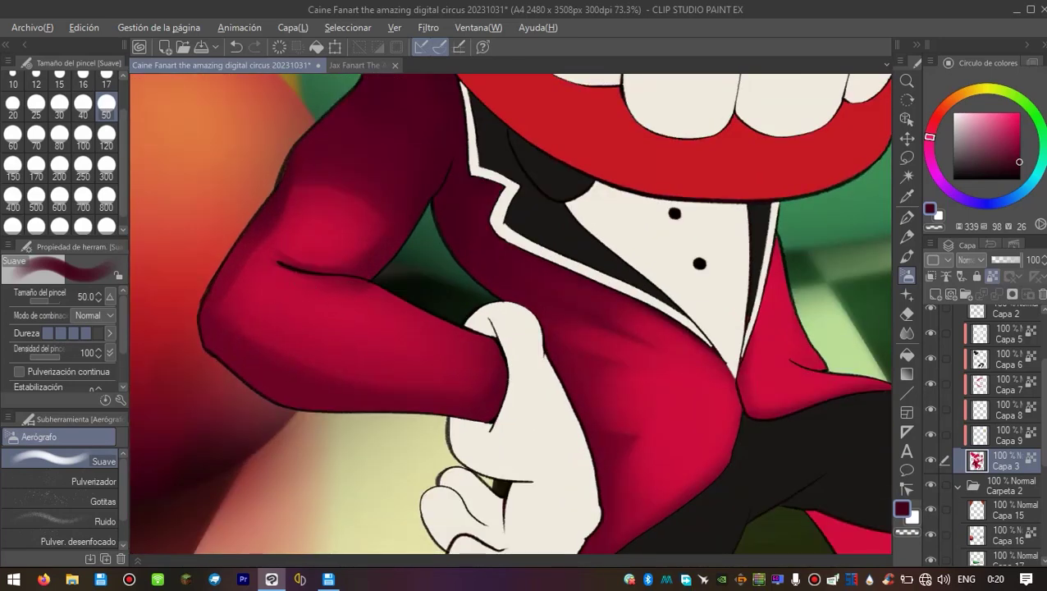
pyautogui.keyDown('alt'); pyautogui.click(262, 284); pyautogui.keyUp('alt')
pyautogui.keyDown('alt'); pyautogui.click(369, 304); pyautogui.keyUp('alt')
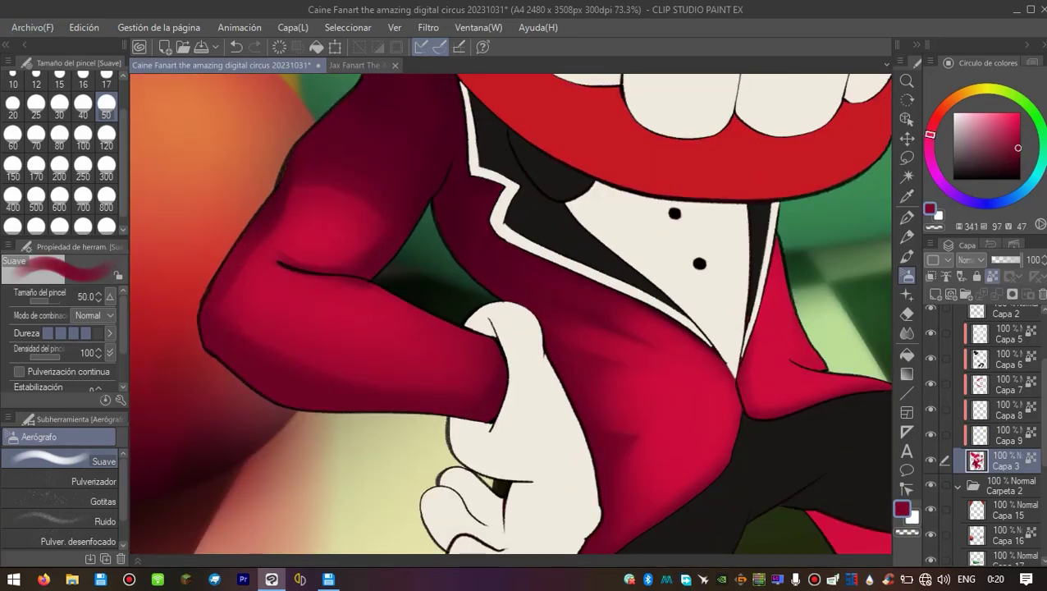
pyautogui.keyDown('alt'); pyautogui.click(369, 233); pyautogui.keyUp('alt')
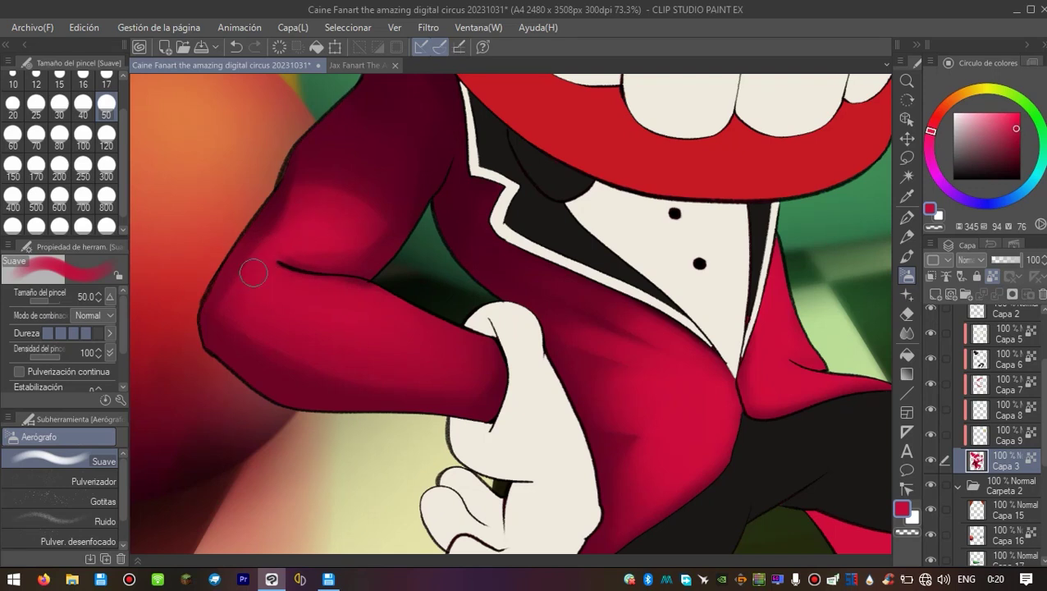
pyautogui.keyDown('alt'); pyautogui.click(375, 326); pyautogui.keyUp('alt')
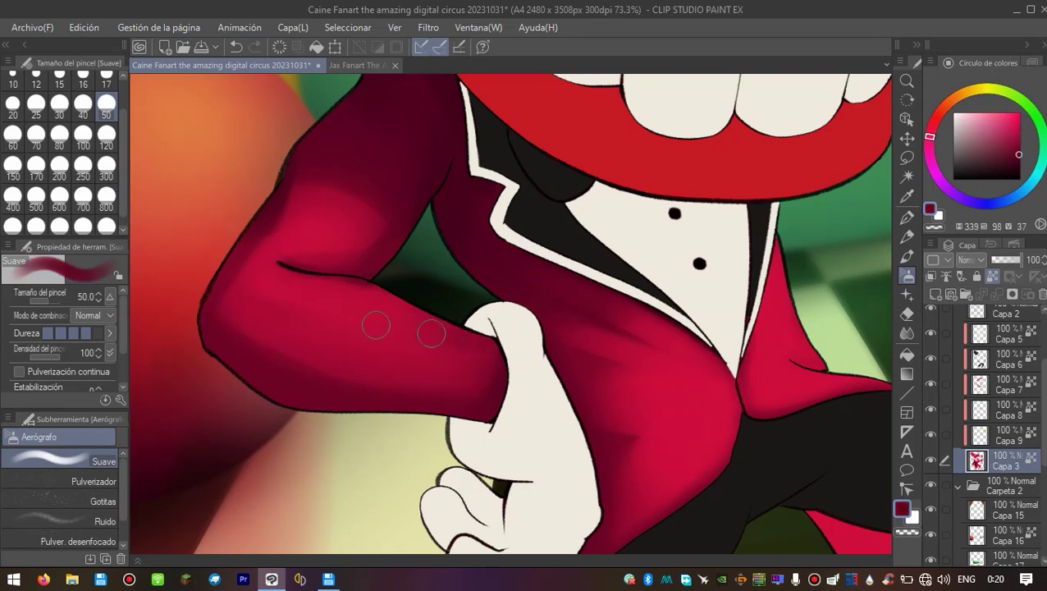
pyautogui.scroll(-3, 509, 312)
pyautogui.scroll(3, 425, 351)
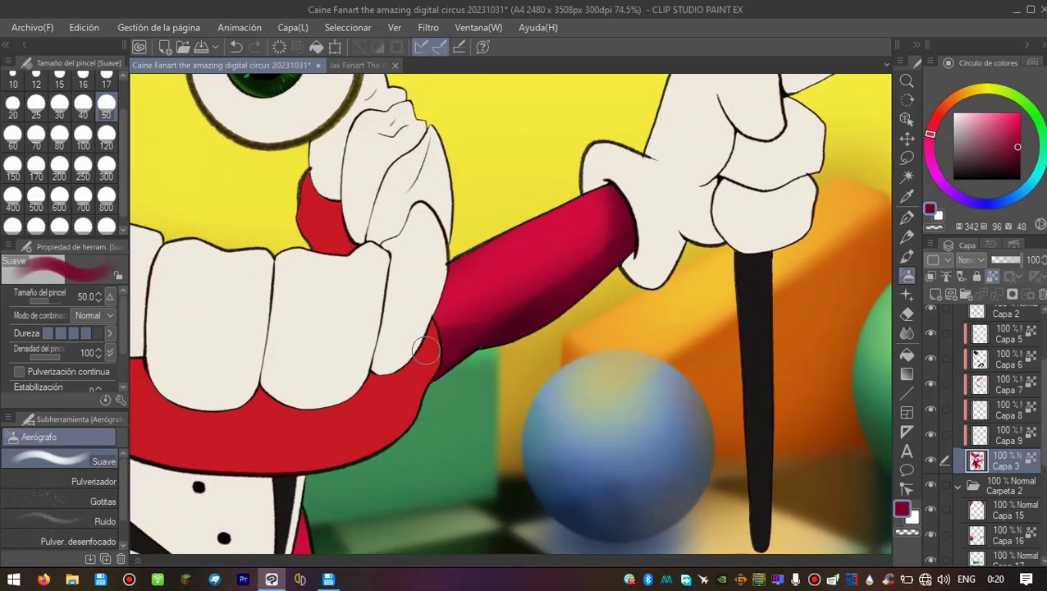
pyautogui.scroll(-3, 430, 259)
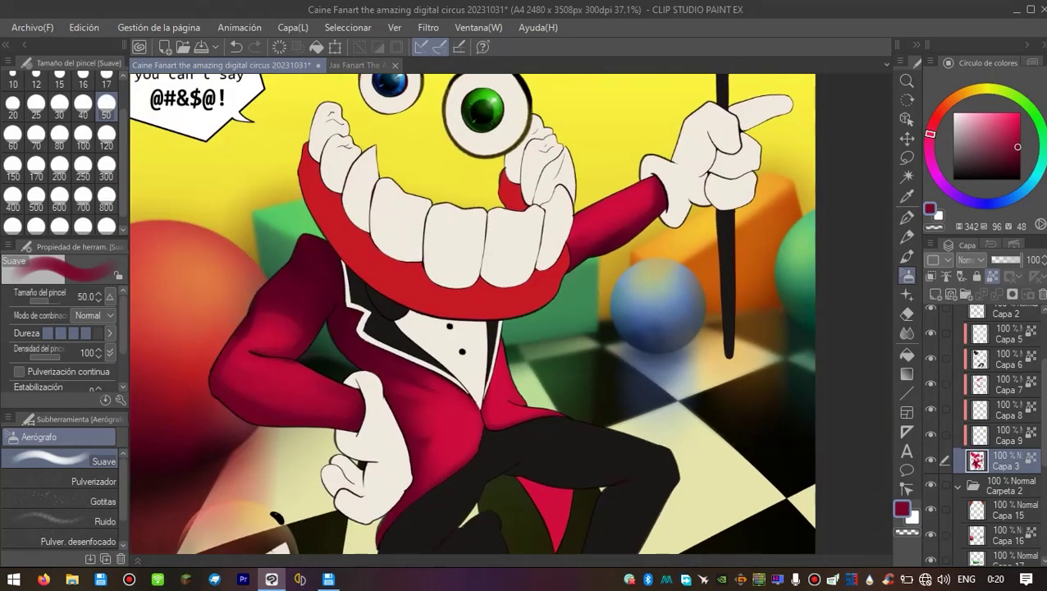
# Sample black from the trousers and airbrush a thin dark shadow along the jacket's lower edges where they meet the legs, at size 50.
pyautogui.scroll(3, 449, 326)
pyautogui.scroll(3, 458, 296)
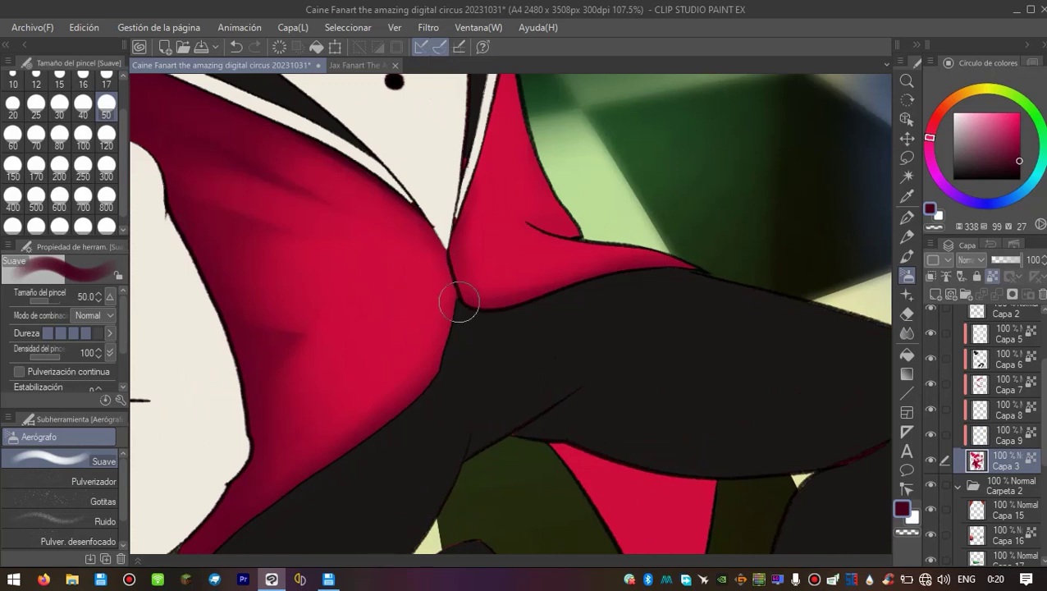
pyautogui.keyDown('alt'); pyautogui.click(456, 351); pyautogui.keyUp('alt')
pyautogui.moveTo(573, 304)
pyautogui.mouseDown()
pyautogui.moveTo(462, 315)
pyautogui.moveTo(751, 278)
pyautogui.moveTo(546, 313)
pyautogui.moveTo(626, 283)
pyautogui.moveTo(526, 317)
pyautogui.mouseUp()
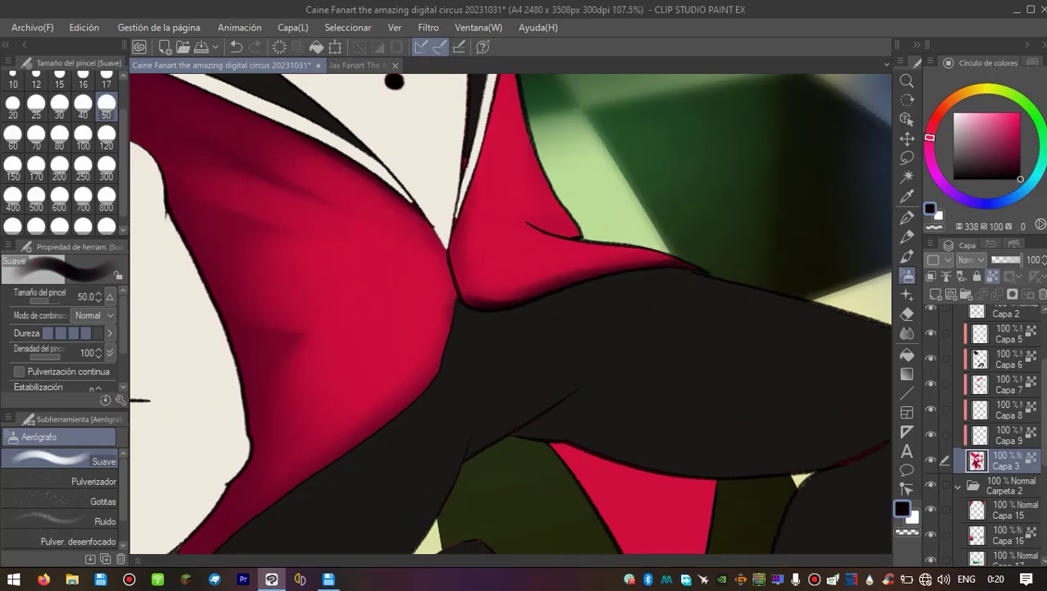
pyautogui.moveTo(461, 295); pyautogui.dragTo(567, 212)
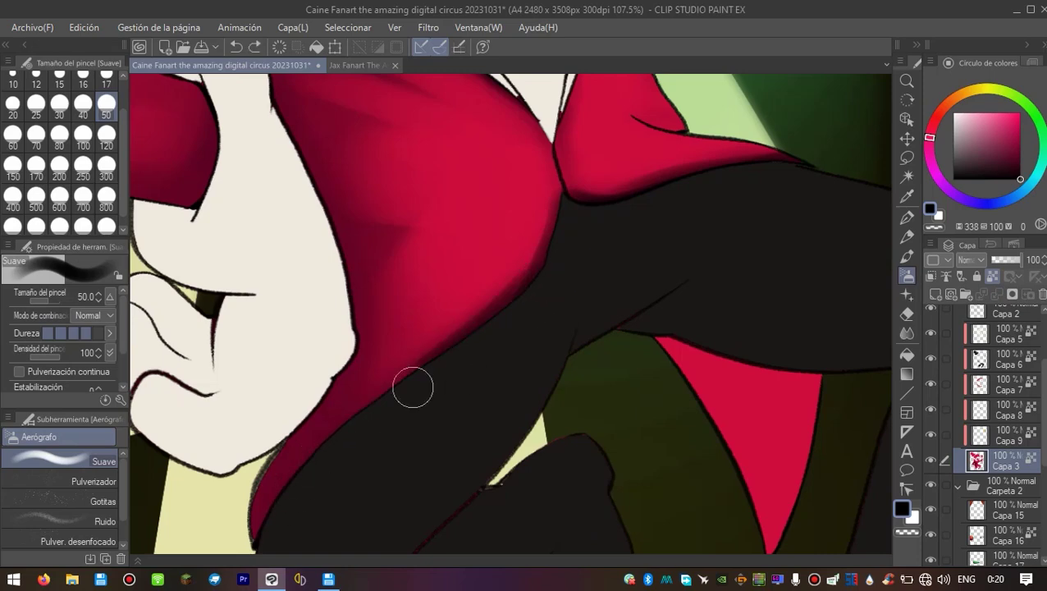
pyautogui.scroll(-3, 444, 351)
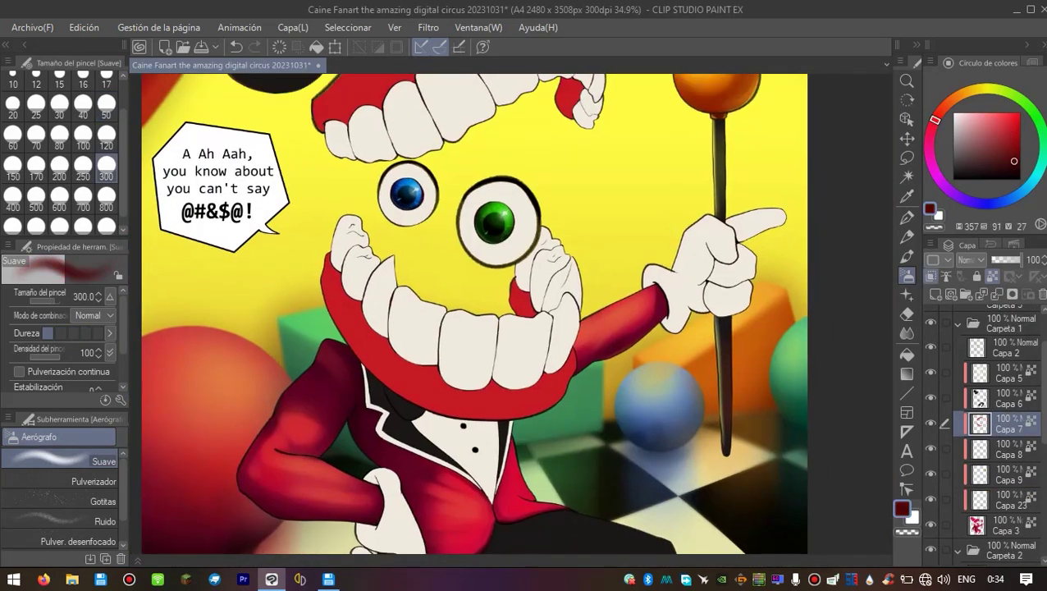
# Cover the lower gum and its inner part behind the back teeth with very dark red on layer Capa 7, airbrush size 300.
pyautogui.moveTo(553, 410); pyautogui.dragTo(566, 386)
pyautogui.moveTo(394, 344)
pyautogui.mouseDown()
pyautogui.moveTo(475, 397)
pyautogui.moveTo(312, 315)
pyautogui.moveTo(467, 395)
pyautogui.moveTo(414, 369)
pyautogui.moveTo(641, 351)
pyautogui.moveTo(324, 306)
pyautogui.moveTo(298, 261)
pyautogui.moveTo(387, 335)
pyautogui.moveTo(304, 212)
pyautogui.moveTo(421, 332)
pyautogui.moveTo(494, 269)
pyautogui.mouseUp()
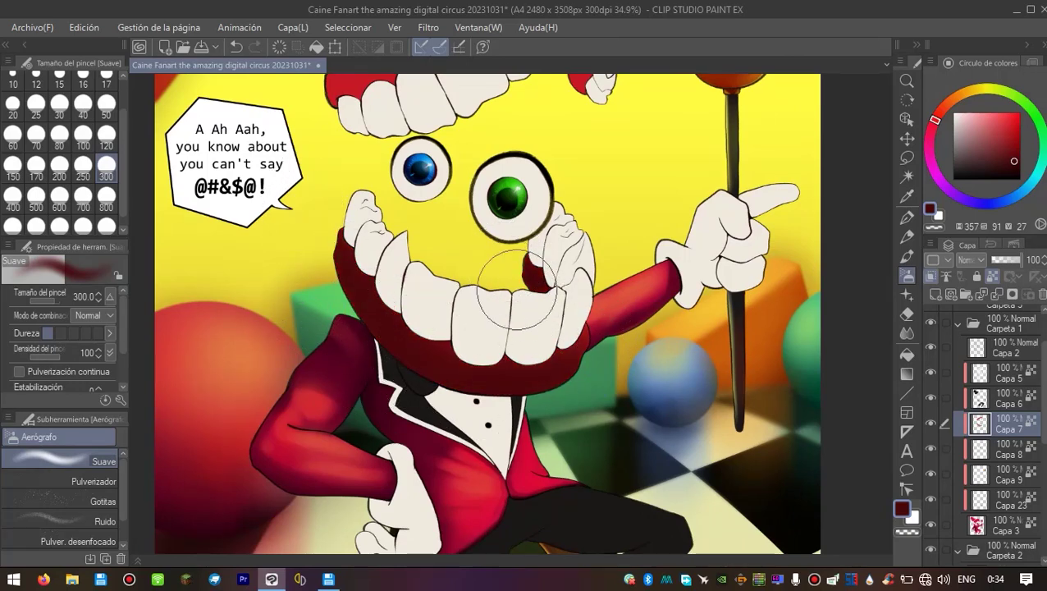
pyautogui.scroll(2, 509, 328)
pyautogui.scroll(-3, 525, 350)
pyautogui.scroll(3, 508, 312)
# Airbrush a soft mid red over the end of the lower gum beside the raised sleeve at size 120.
pyautogui.click(106, 145)
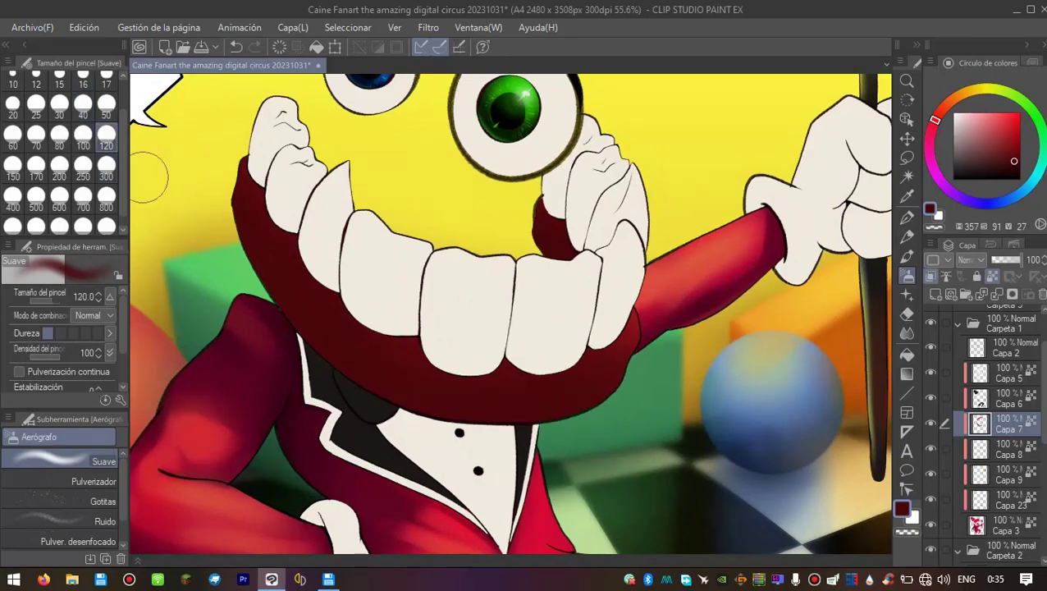
pyautogui.scroll(3, 510, 309)
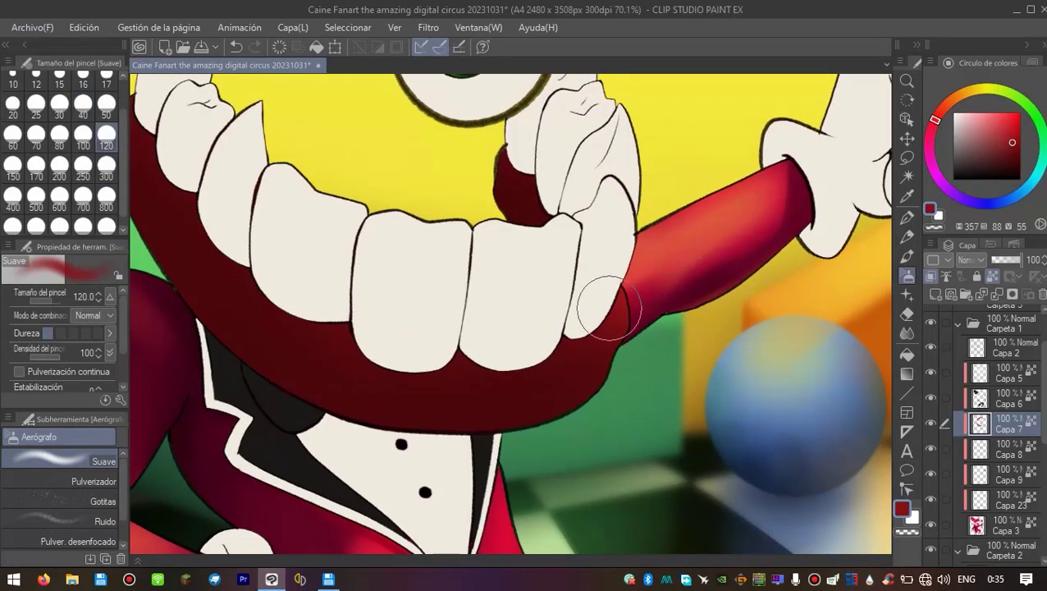
pyautogui.scroll(-3, 610, 308)
pyautogui.scroll(3, 315, 167)
pyautogui.scroll(-3, 315, 246)
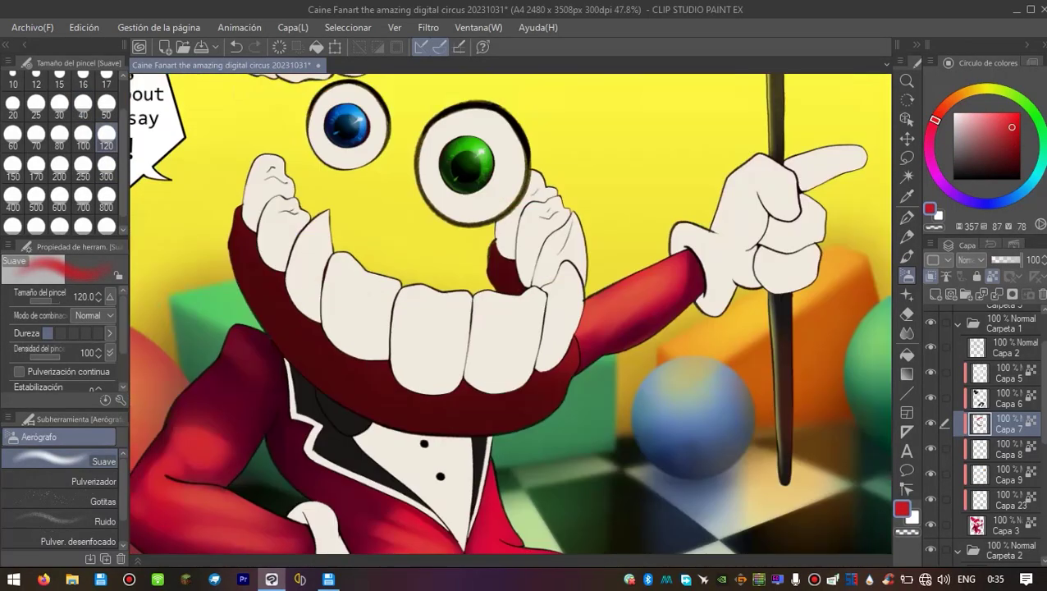
# Airbrush brighter red highlights on the lower gum just beneath the teeth, continuing to its far upper end, at size 50.
pyautogui.click(106, 103)
pyautogui.scroll(3, 159, 310)
pyautogui.moveTo(595, 339)
pyautogui.mouseDown()
pyautogui.moveTo(570, 324)
pyautogui.moveTo(599, 310)
pyautogui.moveTo(587, 288)
pyautogui.moveTo(536, 317)
pyautogui.moveTo(580, 320)
pyautogui.moveTo(536, 309)
pyautogui.moveTo(485, 346)
pyautogui.moveTo(456, 352)
pyautogui.moveTo(496, 347)
pyautogui.moveTo(419, 342)
pyautogui.mouseUp()
pyautogui.moveTo(365, 304); pyautogui.dragTo(407, 318)
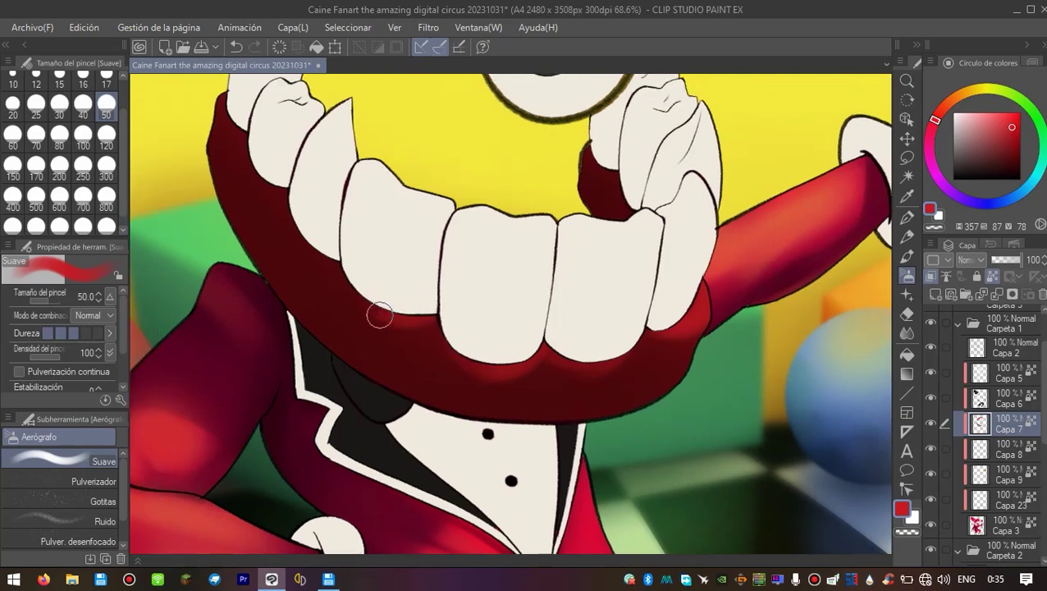
pyautogui.scroll(5, 379, 315)
pyautogui.hscroll(-5, 379, 315)
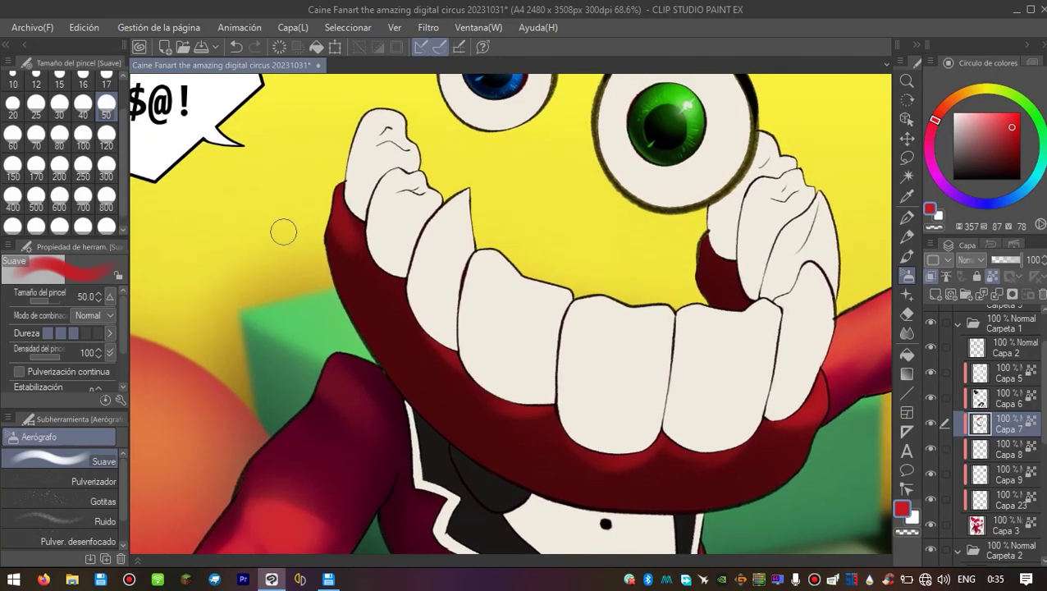
# Undo the last gum highlight and airbrush broader bright red along the gum above the bent arm's shoulder at size 120.
pyautogui.hotkey('ctrl', 'z')
pyautogui.press(']')
pyautogui.press(']')
pyautogui.press(']')
pyautogui.press(']')
pyautogui.press(']')
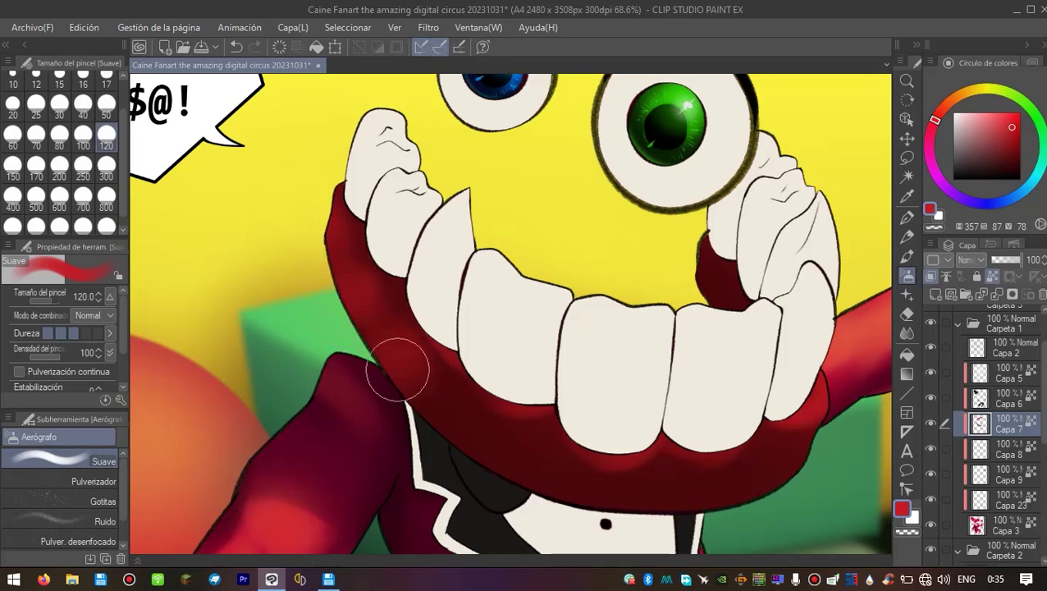
# Sample a dark red from the lower gum and blend the shading between its highlights and shadows at size 50.
pyautogui.scroll(-4, 397, 370)
pyautogui.scroll(2, 443, 402)
pyautogui.scroll(1, 355, 354)
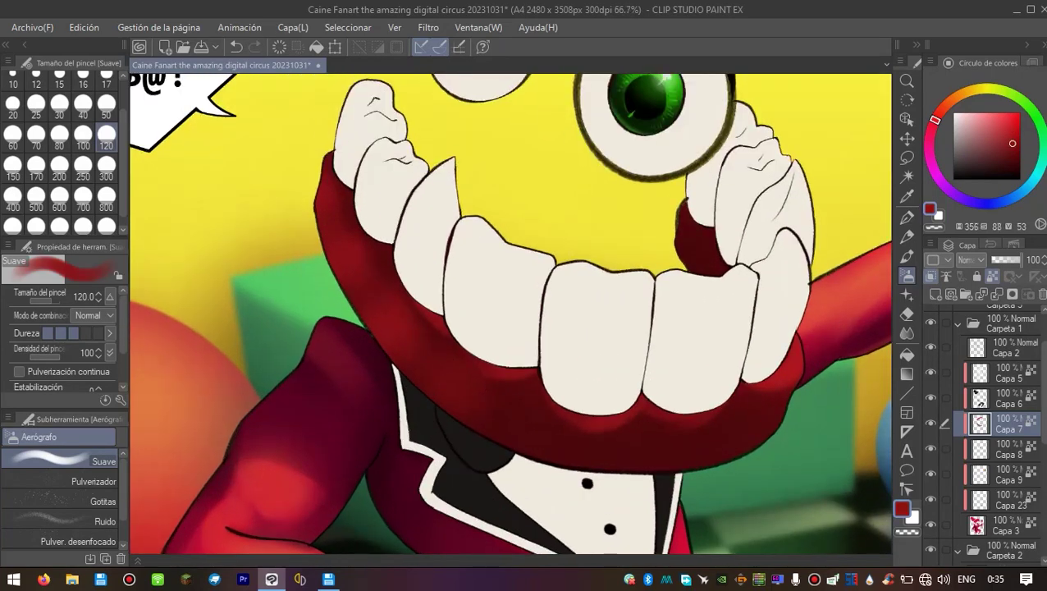
pyautogui.press('[')
pyautogui.press('[')
pyautogui.press('[')
pyautogui.press('[')
pyautogui.press('[')
pyautogui.scroll(2, 357, 236)
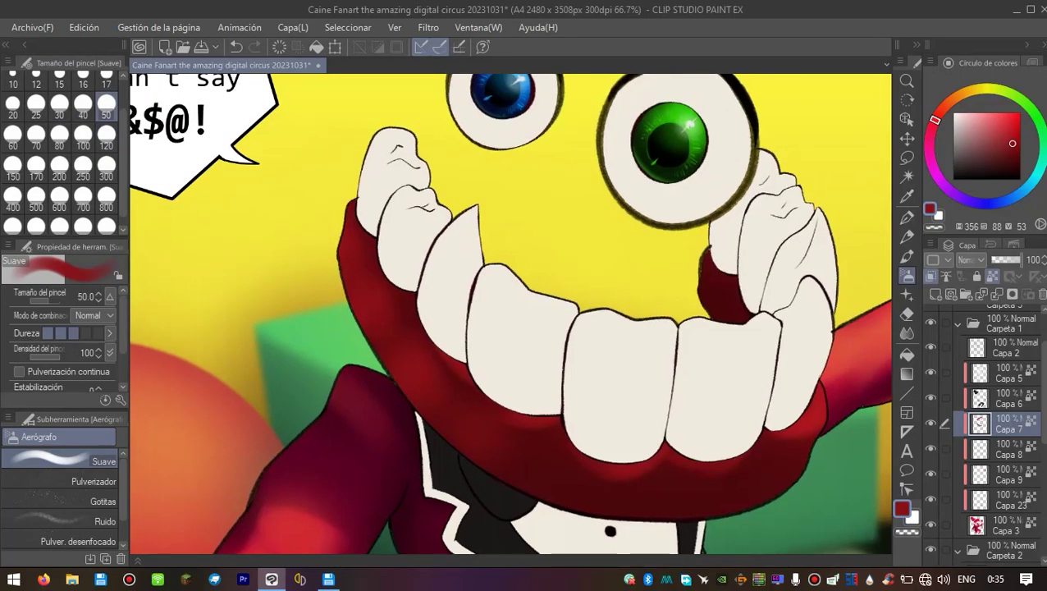
pyautogui.scroll(-3, 363, 289)
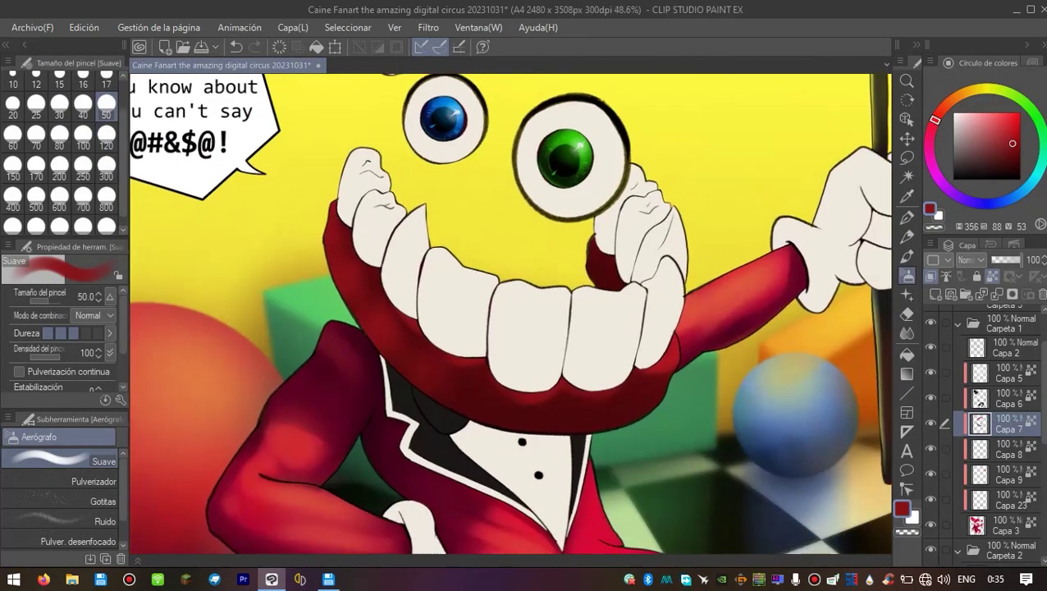
pyautogui.scroll(3, 364, 289)
pyautogui.scroll(-3, 364, 289)
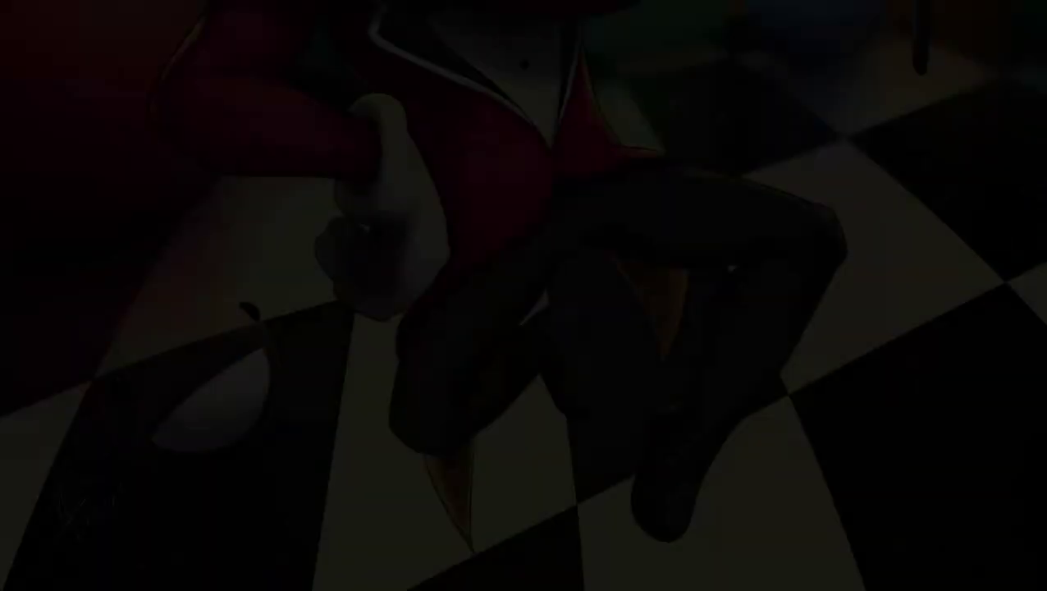